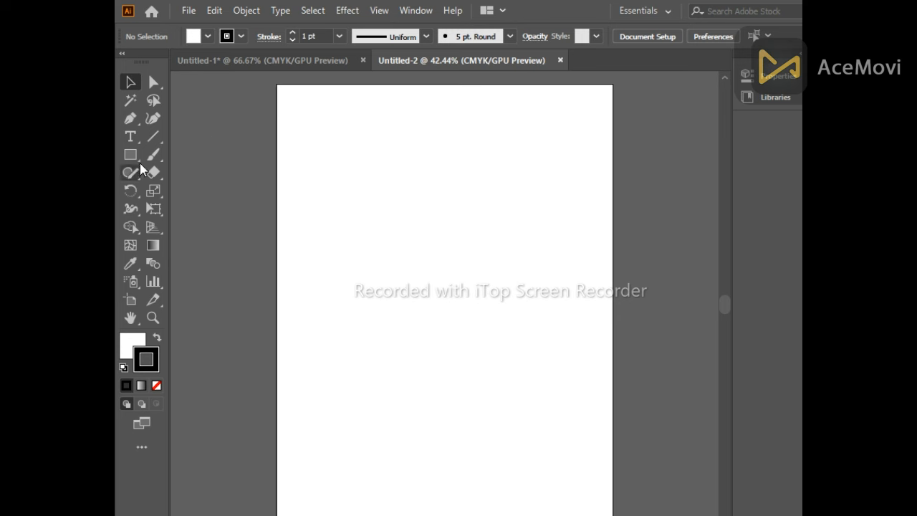
Draw a circle with the Ellipse tool in the middle of the artboard
{"action": "left_click", "coordinate": [131, 155]}
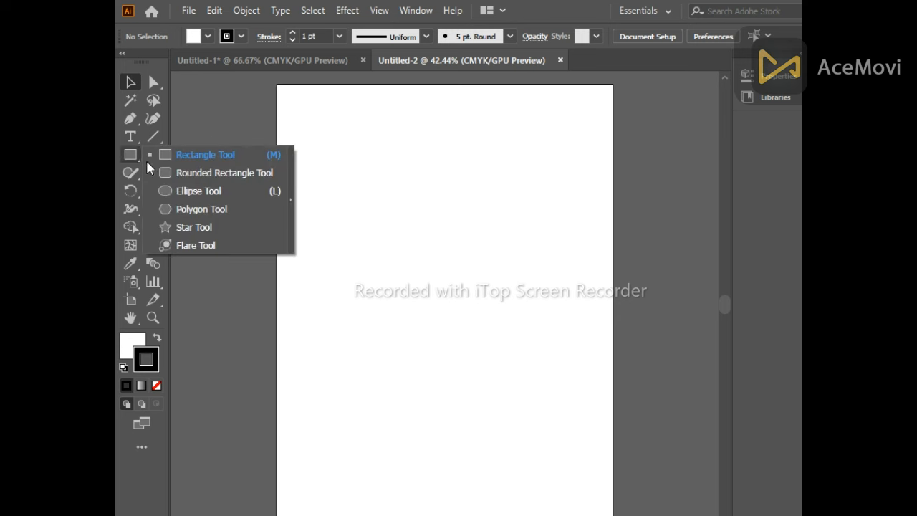
{"action": "left_click", "coordinate": [202, 192]}
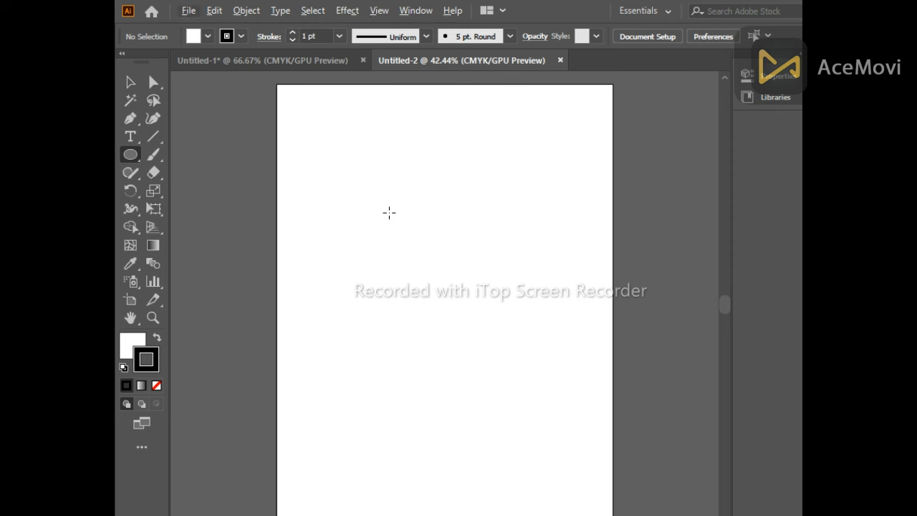
{"action": "mouse_move", "coordinate": [389, 212]}
{"action": "left_mouse_down"}
{"action": "mouse_move", "coordinate": [441, 319]}
{"action": "mouse_move", "coordinate": [463, 424]}
{"action": "left_mouse_up"}
Draw a square of roughly the same size overlapping the circle with the Rectangle tool
{"action": "left_click", "coordinate": [129, 154]}
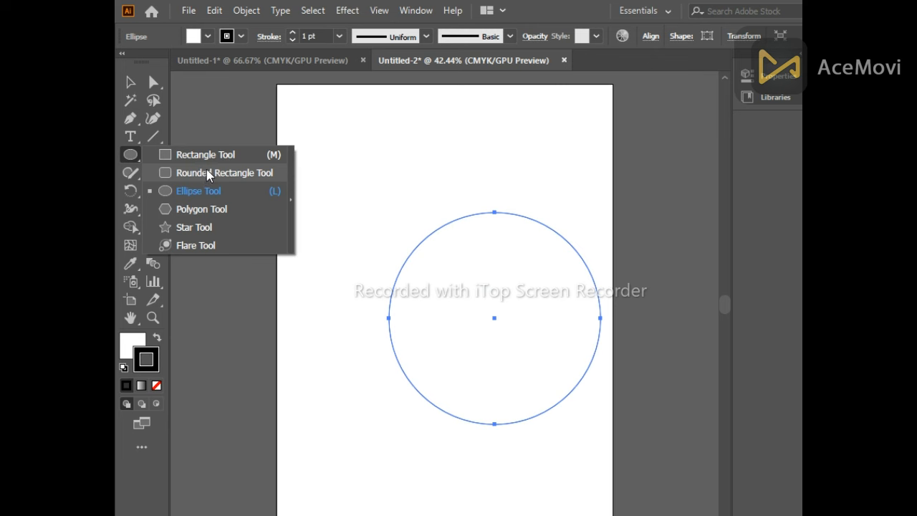
{"action": "left_click", "coordinate": [209, 155]}
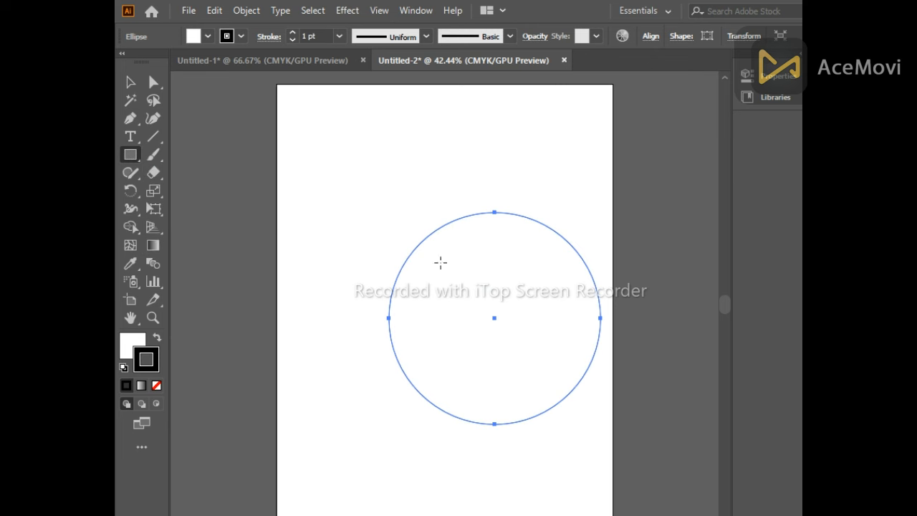
{"action": "left_click", "coordinate": [377, 231]}
{"action": "left_click", "coordinate": [559, 403]}
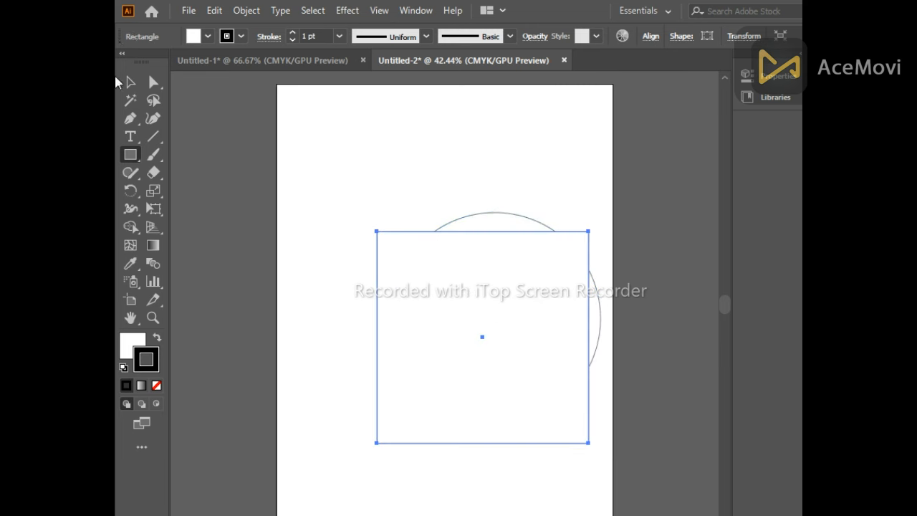
Select both shapes and align their horizontal and vertical centres
{"action": "left_click", "coordinate": [131, 82]}
{"action": "left_click_drag", "start_coordinate": [331, 150], "coordinate": [576, 364]}
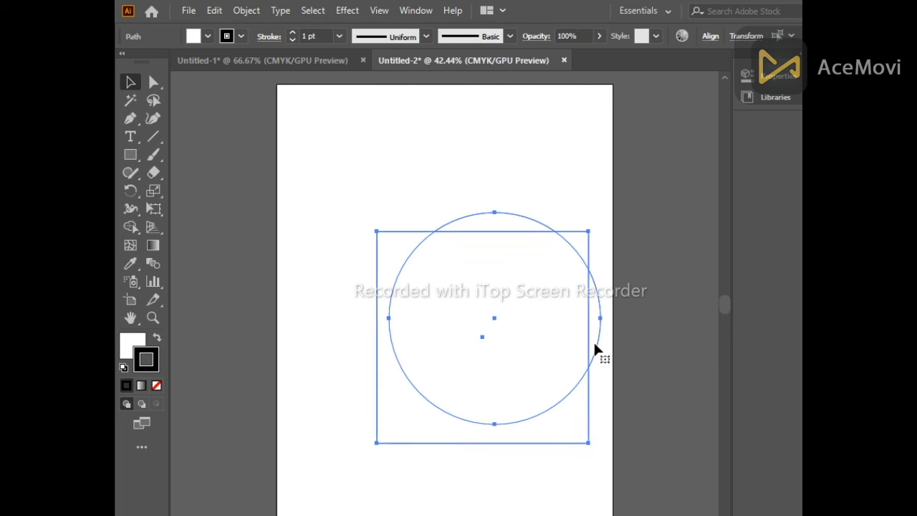
{"action": "left_click", "coordinate": [710, 37]}
{"action": "left_click", "coordinate": [585, 78]}
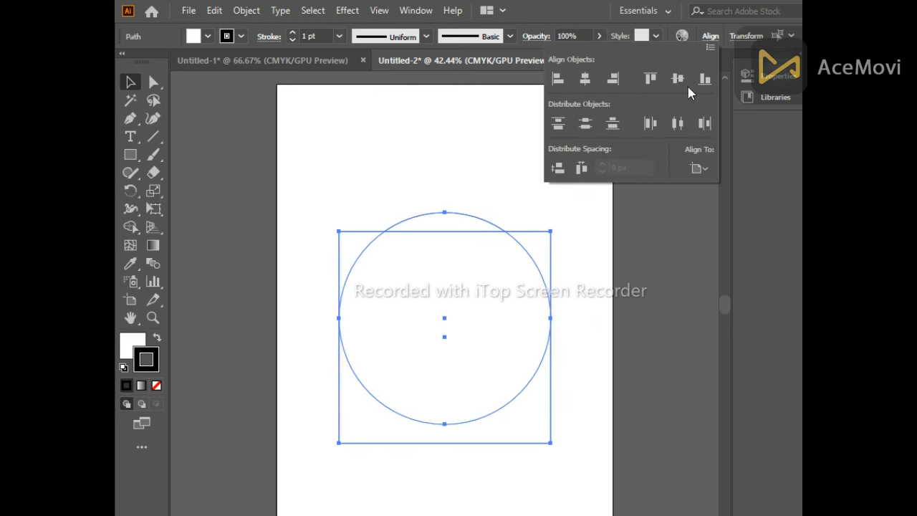
{"action": "left_click", "coordinate": [683, 82]}
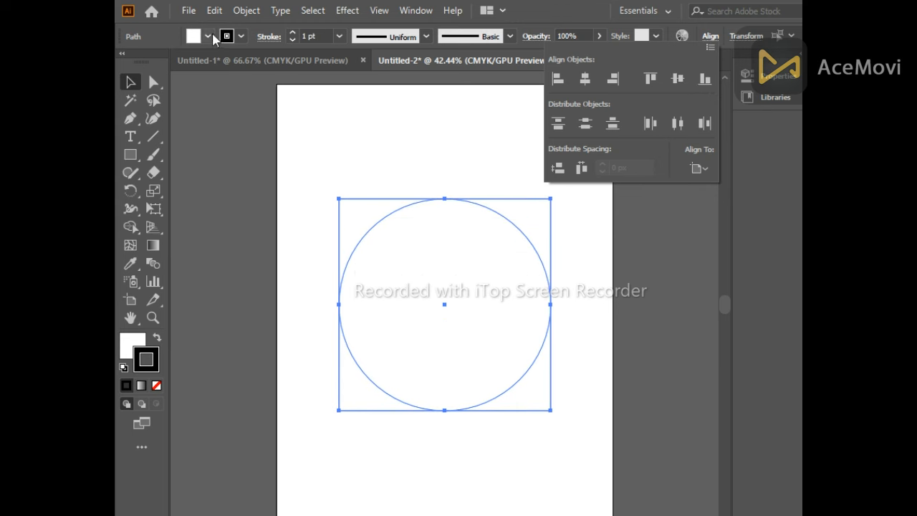
Set the fill of both shapes to none
{"action": "left_click", "coordinate": [208, 36]}
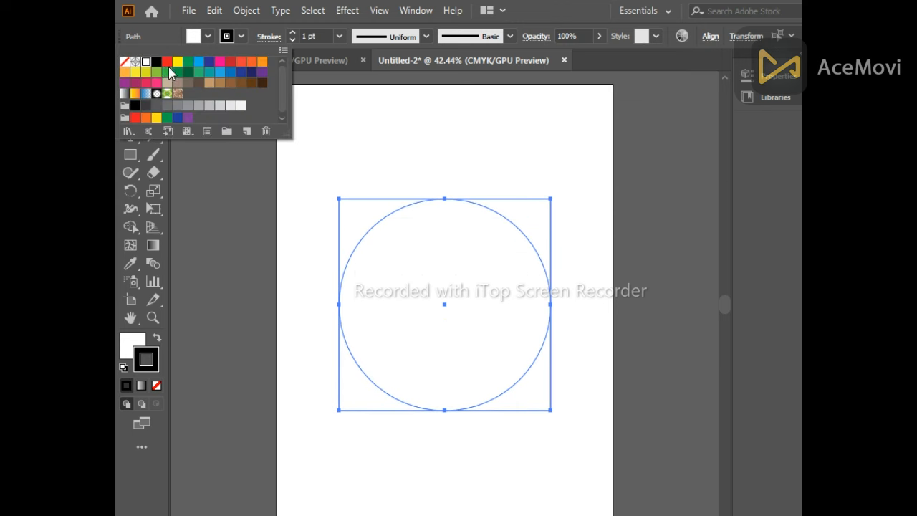
{"action": "left_click", "coordinate": [124, 61]}
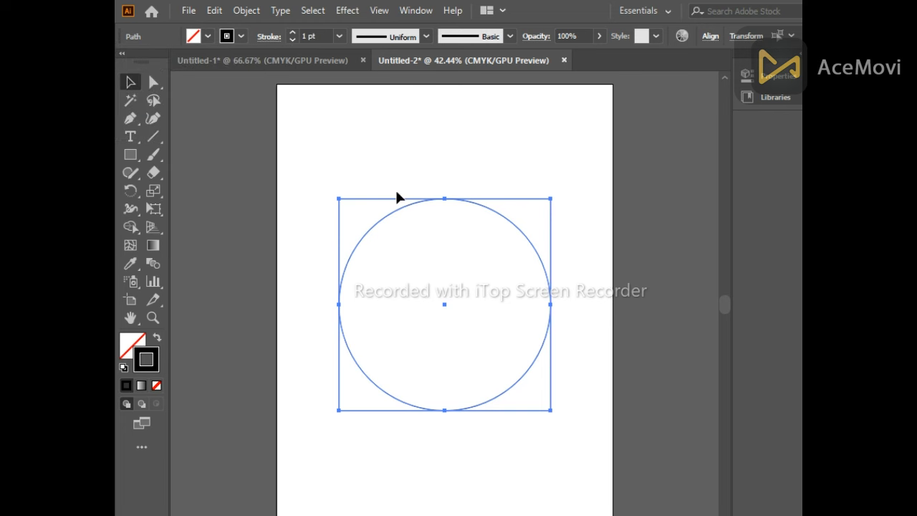
{"action": "left_click", "coordinate": [298, 94]}
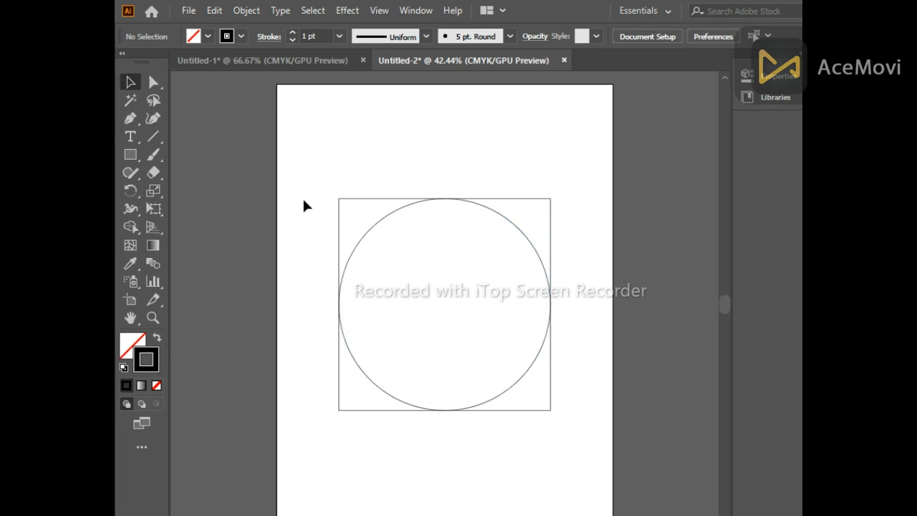
Scale the square down with Free Transform until its corners touch the circle
{"action": "left_click", "coordinate": [370, 199]}
{"action": "left_click", "coordinate": [154, 208]}
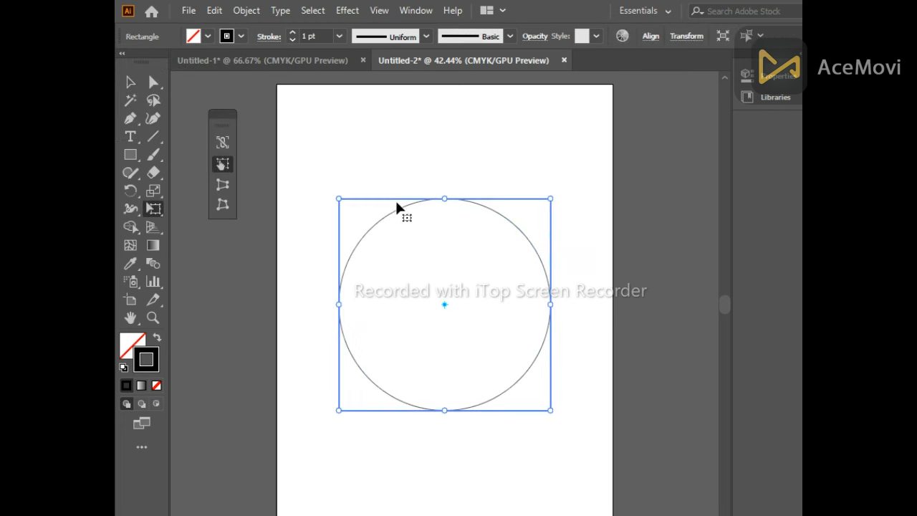
{"action": "left_click_drag", "start_coordinate": [550, 199], "coordinate": [526, 240]}
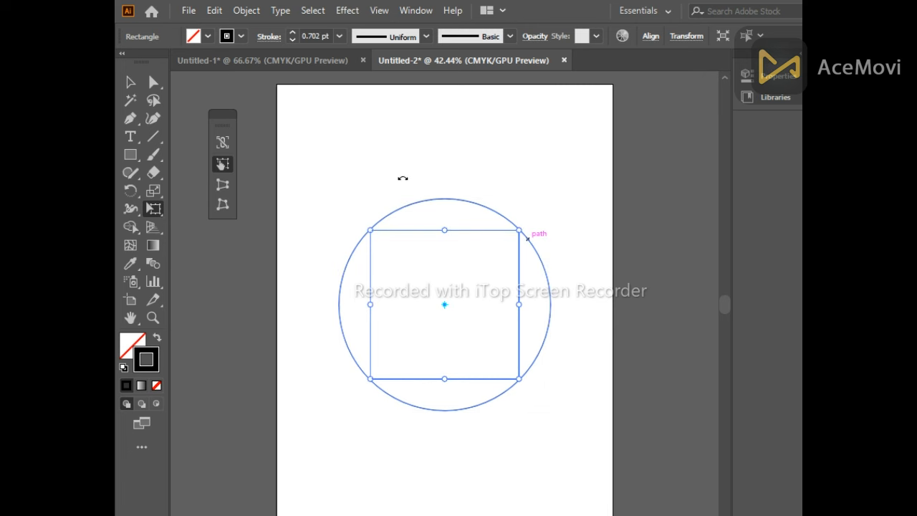
{"action": "left_click", "coordinate": [130, 82]}
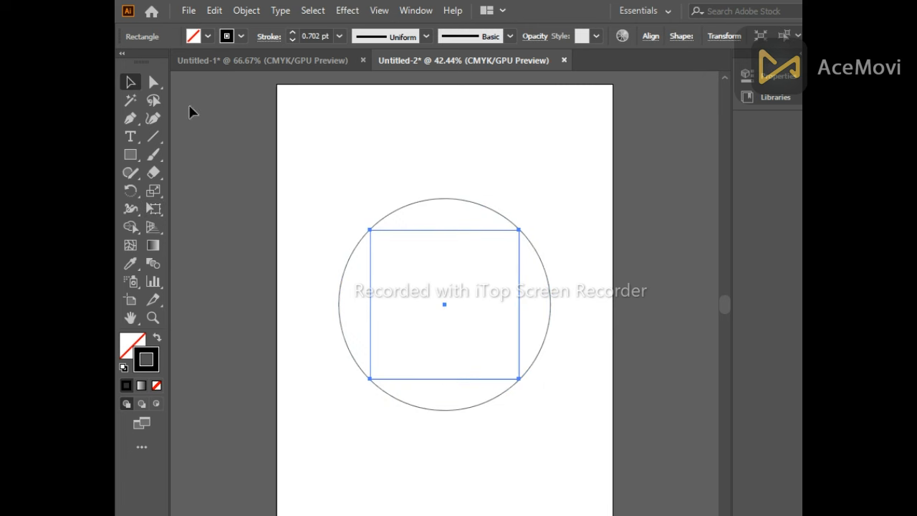
{"action": "left_click", "coordinate": [320, 125]}
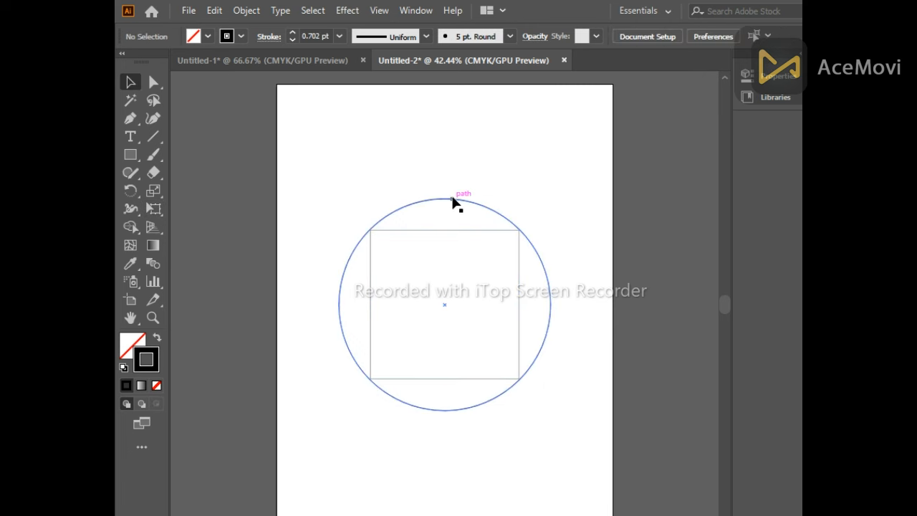
Add anchor points to the circle at the four places where the square's corners touch it
{"action": "left_click", "coordinate": [490, 204]}
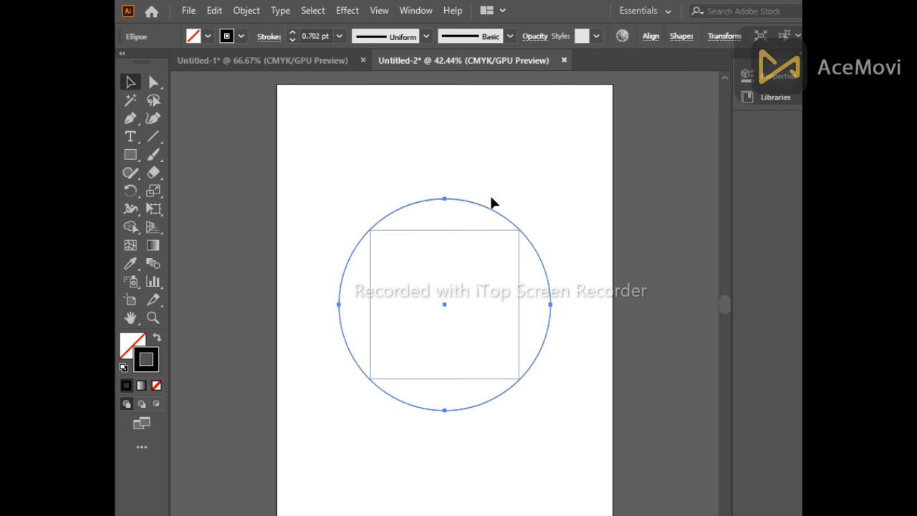
{"action": "left_click", "coordinate": [153, 118]}
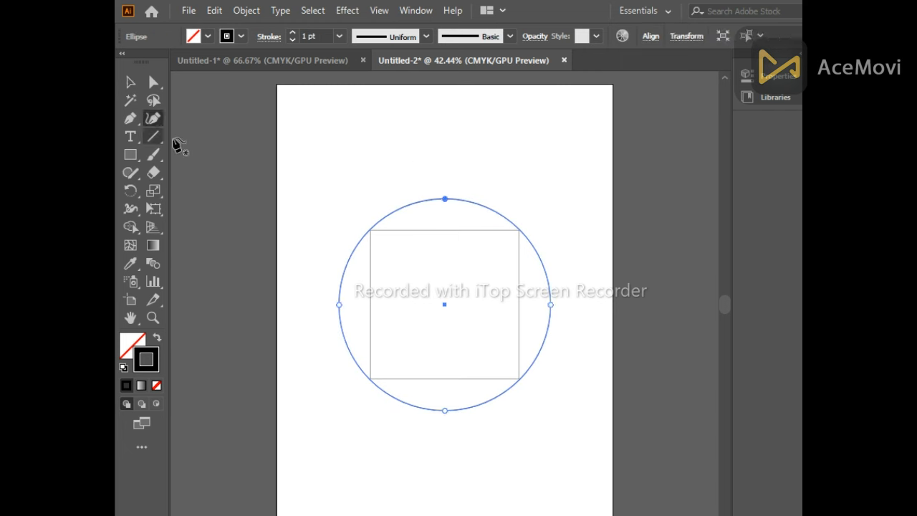
{"action": "left_click", "coordinate": [369, 231]}
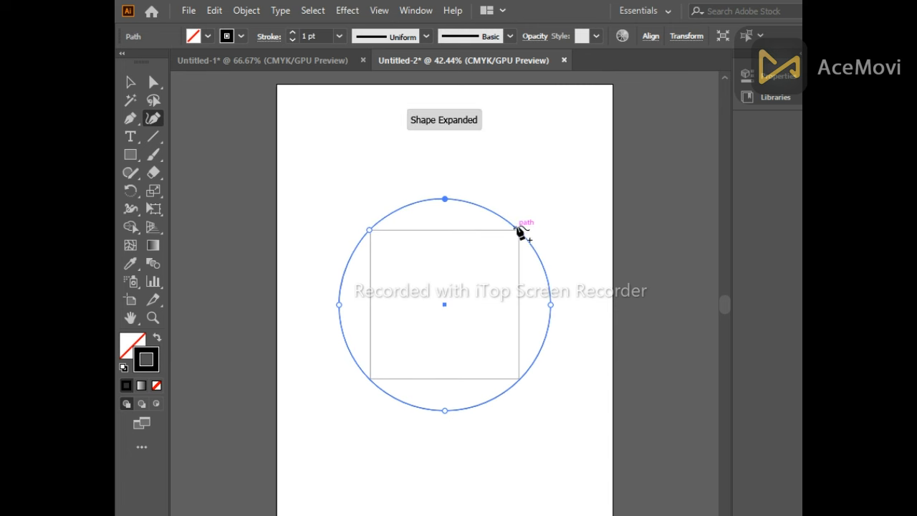
{"action": "left_click", "coordinate": [518, 230]}
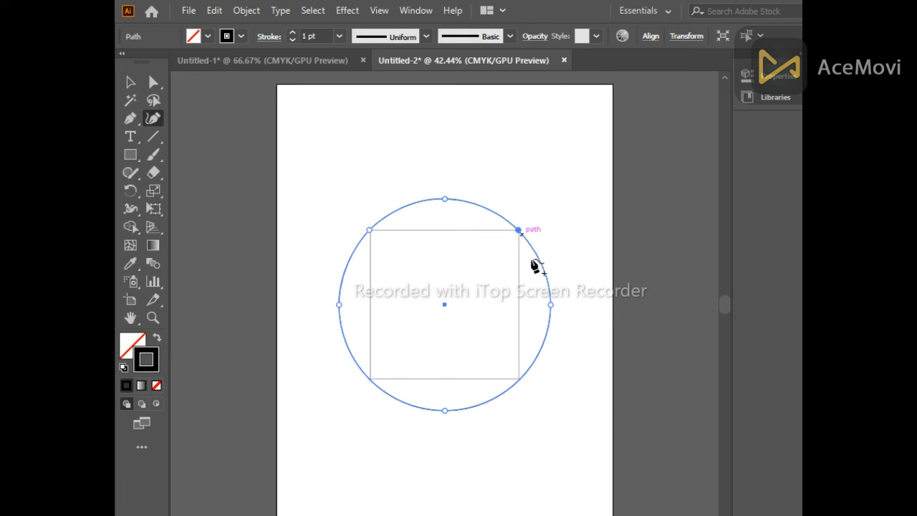
{"action": "left_click", "coordinate": [520, 378]}
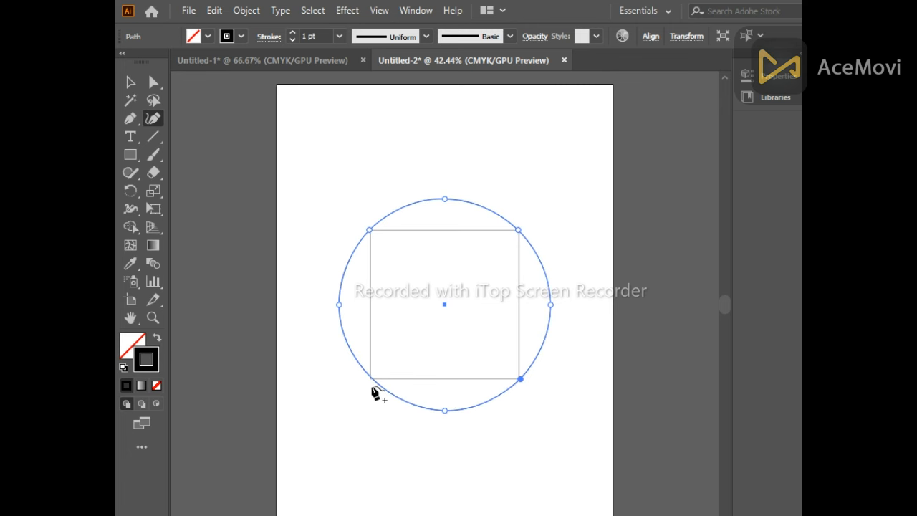
{"action": "left_click", "coordinate": [370, 379]}
Delete the square, leaving only the circle
{"action": "left_click", "coordinate": [130, 83]}
{"action": "left_click", "coordinate": [512, 330]}
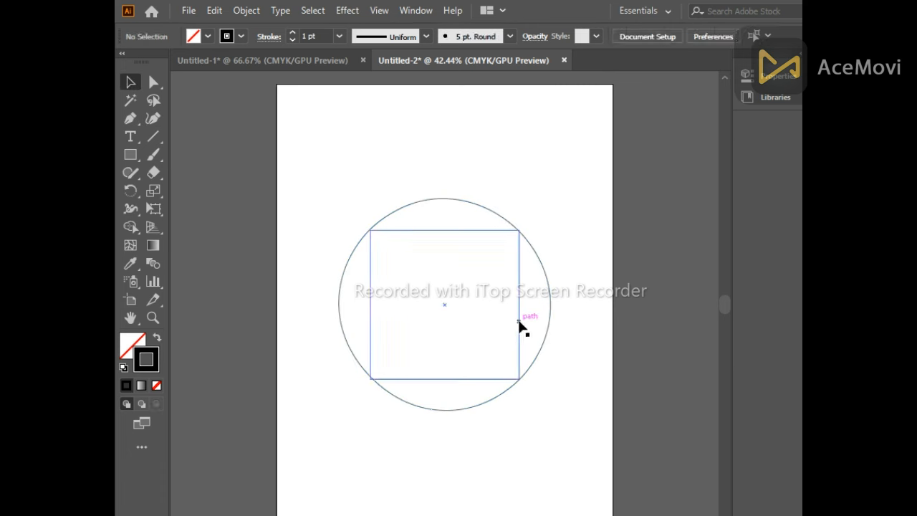
{"action": "left_click", "coordinate": [518, 324]}
{"action": "key", "text": "Delete"}
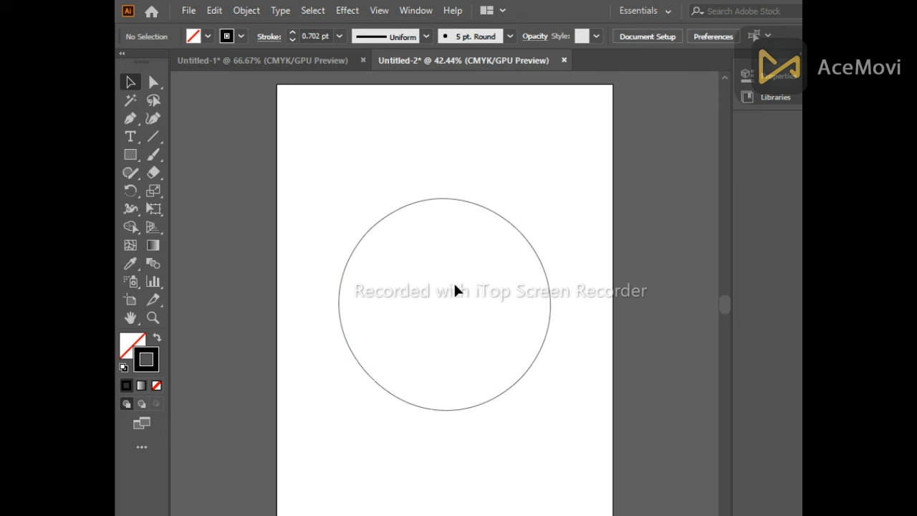
Select the circle, open the Gradient panel and fill the circle with the default gradient
{"action": "left_click_drag", "start_coordinate": [400, 259], "coordinate": [545, 472]}
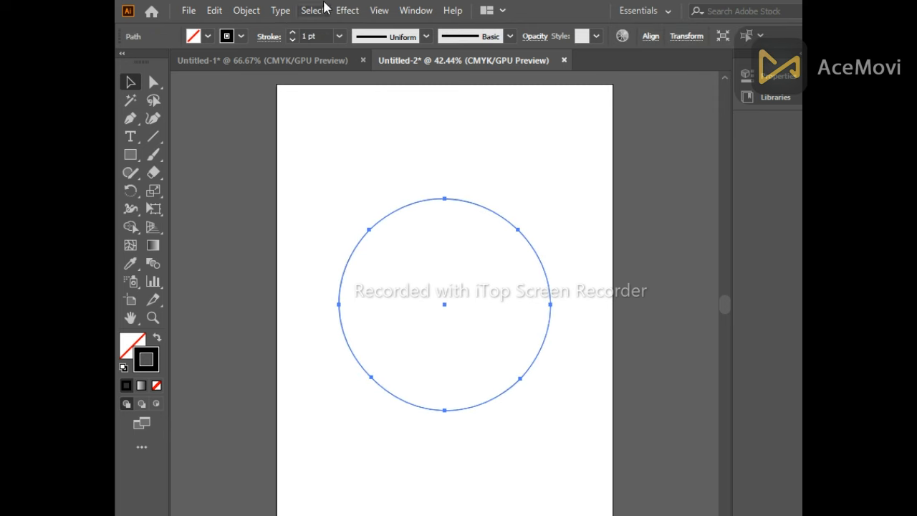
{"action": "left_click", "coordinate": [417, 11]}
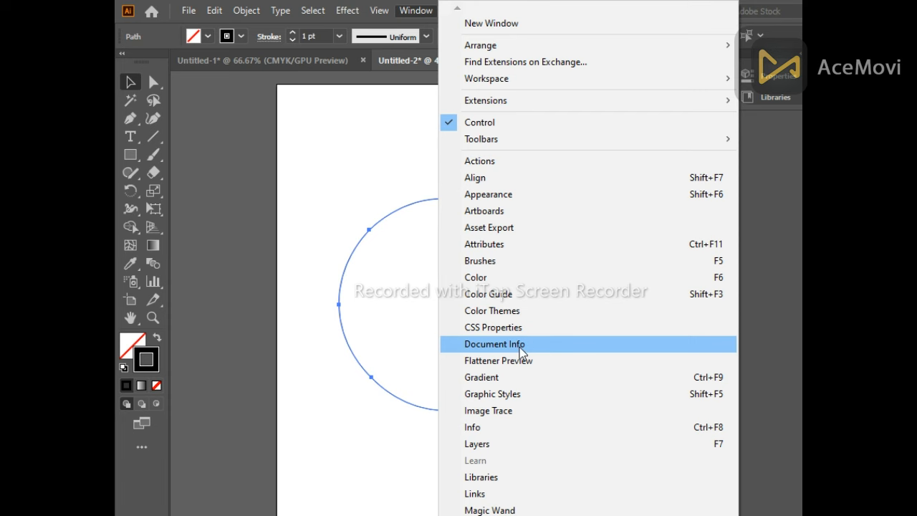
{"action": "left_click", "coordinate": [515, 380]}
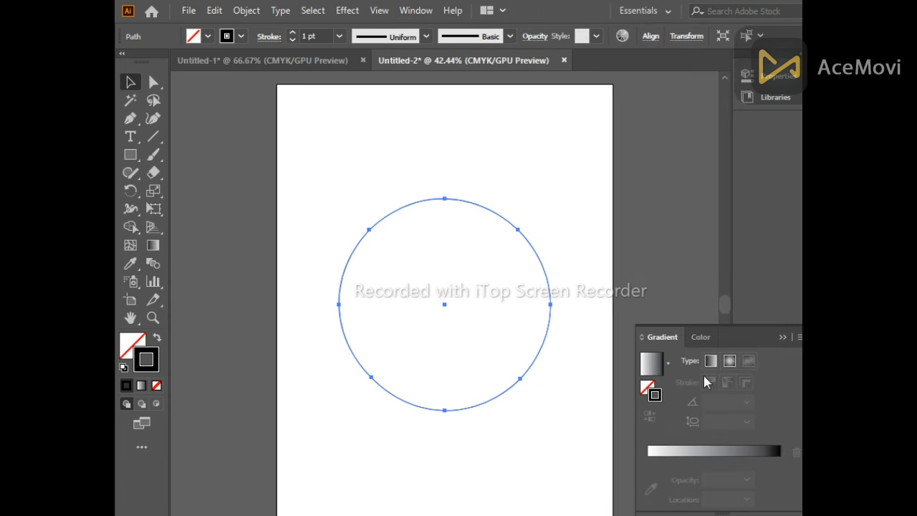
{"action": "left_click", "coordinate": [660, 364]}
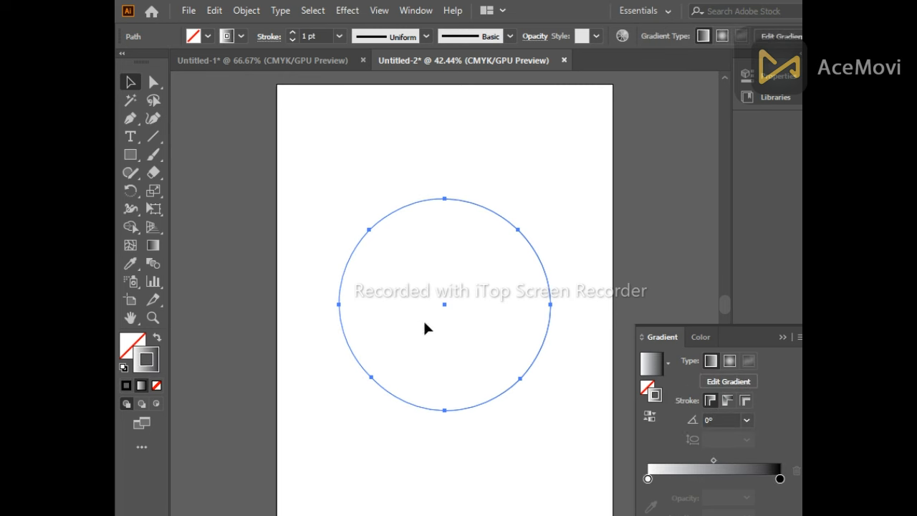
{"action": "left_click", "coordinate": [645, 389]}
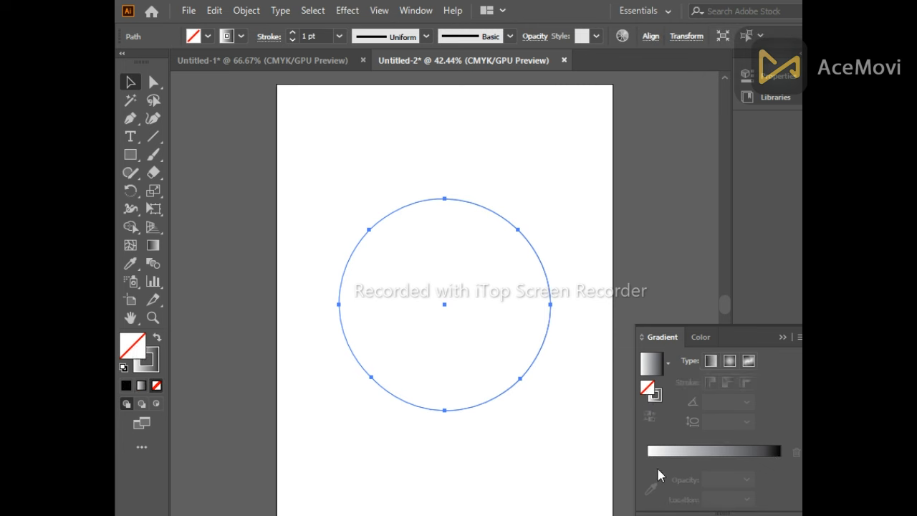
{"action": "left_click", "coordinate": [658, 451]}
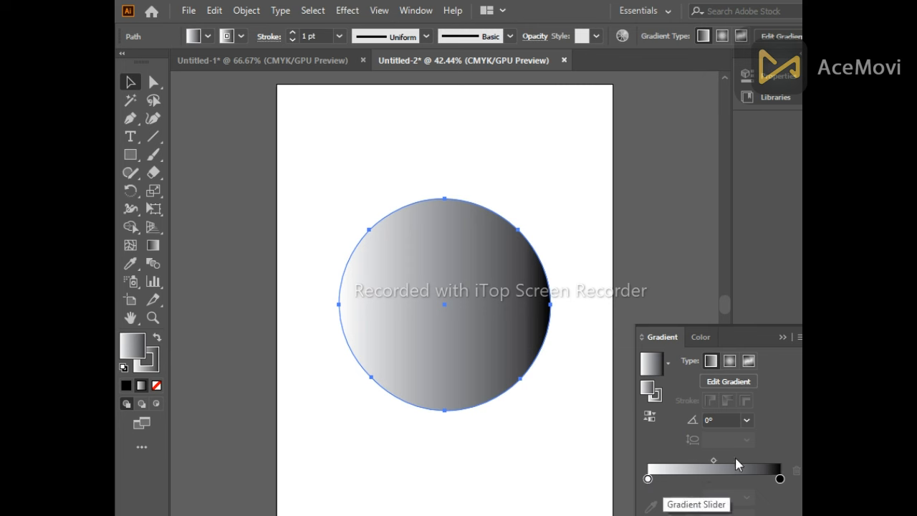
Set the gradient's end colour stop to red
{"action": "left_click", "coordinate": [780, 478]}
{"action": "double_click", "coordinate": [779, 479]}
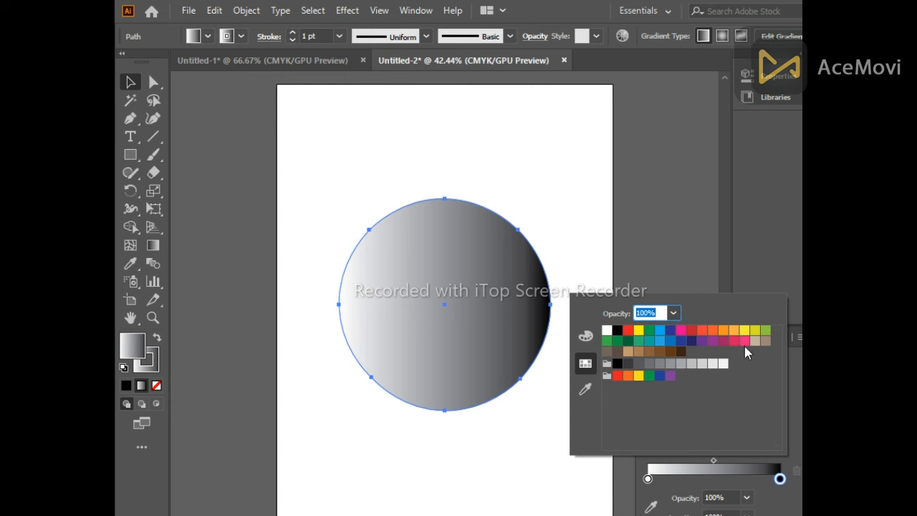
{"action": "left_click", "coordinate": [690, 329]}
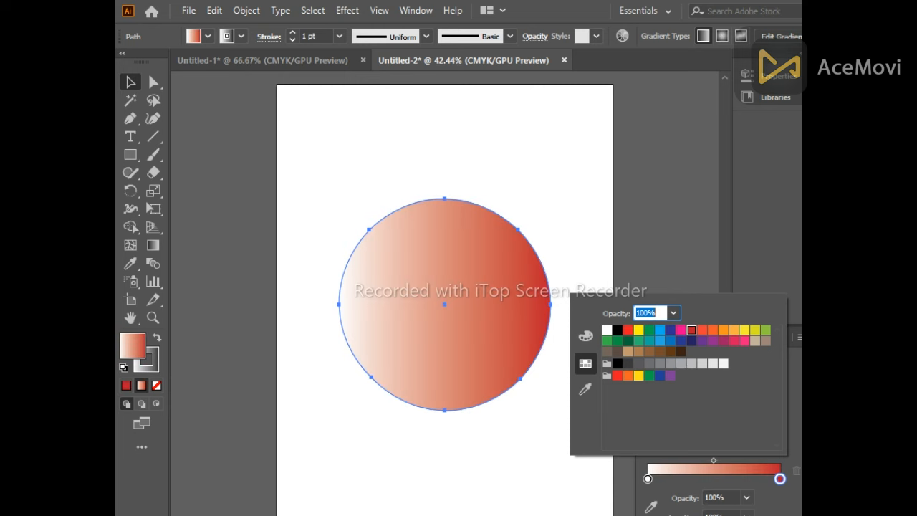
Move the gradient midpoint toward the red stop and switch the gradient type to radial
{"action": "left_click", "coordinate": [716, 464]}
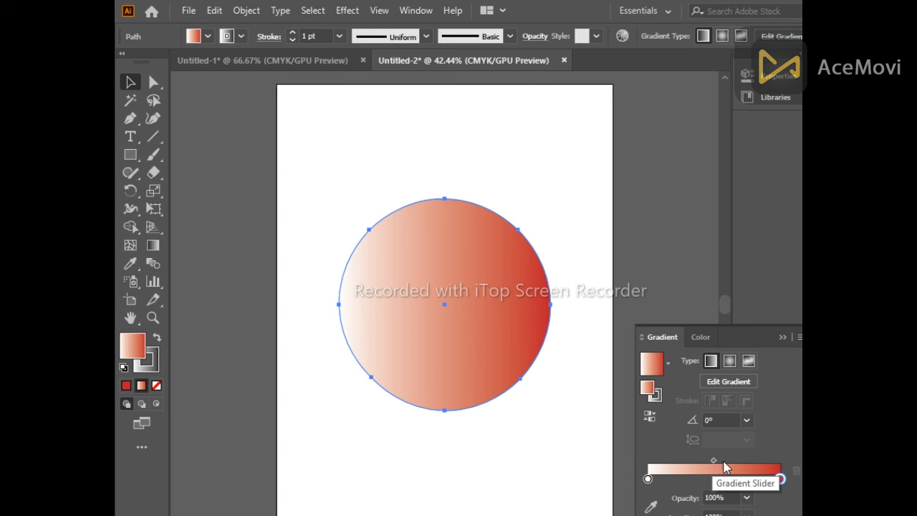
{"action": "left_click_drag", "start_coordinate": [714, 460], "coordinate": [732, 460]}
{"action": "left_click", "coordinate": [729, 360]}
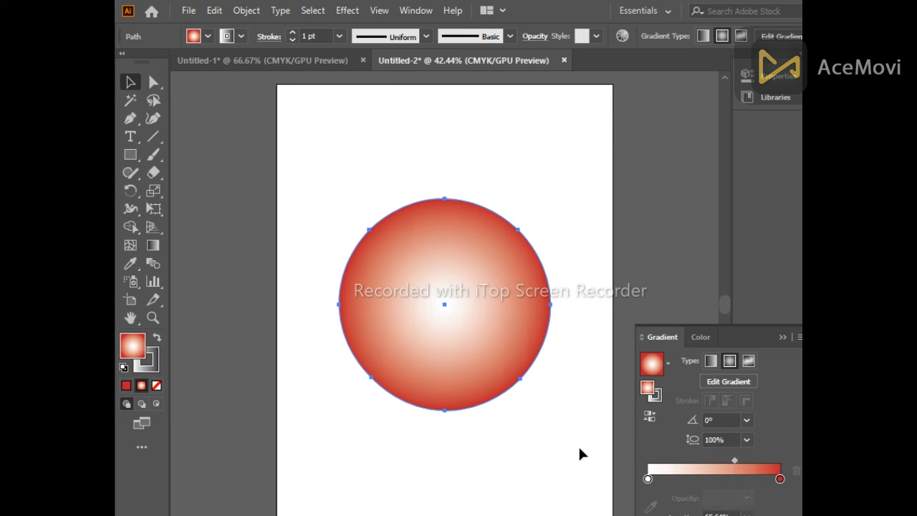
{"action": "left_click", "coordinate": [783, 337]}
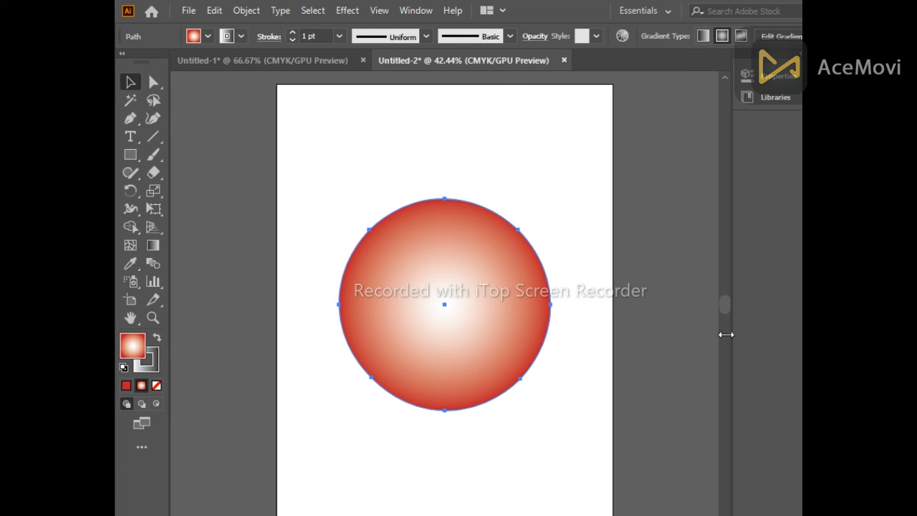
Set the circle's stroke to none
{"action": "left_click", "coordinate": [347, 10]}
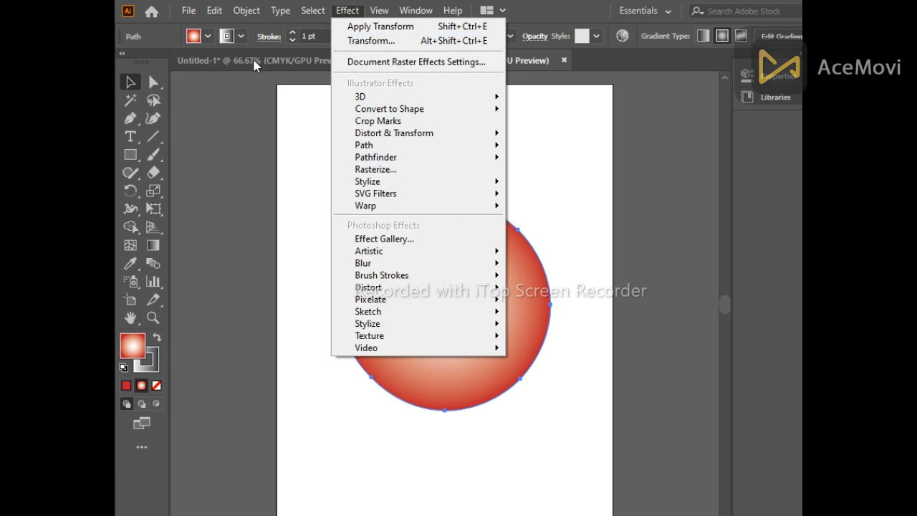
{"action": "left_click", "coordinate": [157, 365]}
{"action": "left_click", "coordinate": [156, 385]}
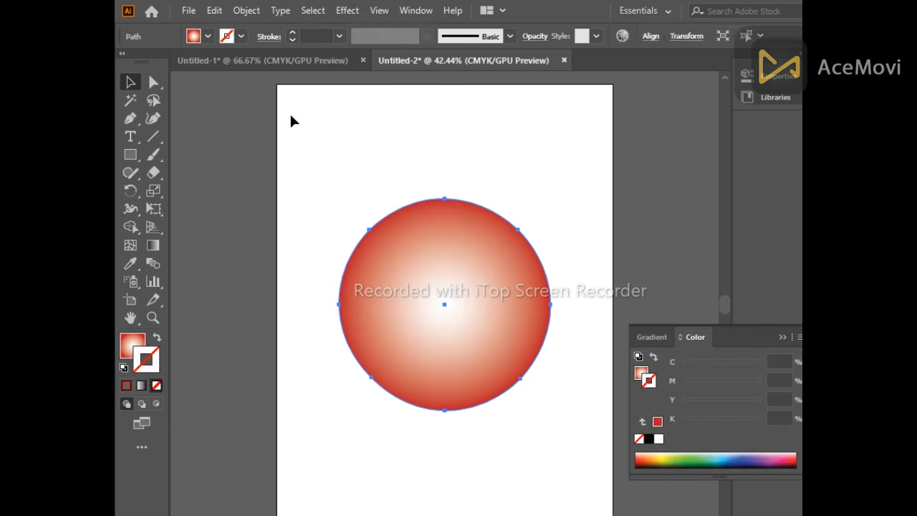
Apply a Pucker & Bloat effect to the circle with a bloat of 50%
{"action": "left_click", "coordinate": [359, 12]}
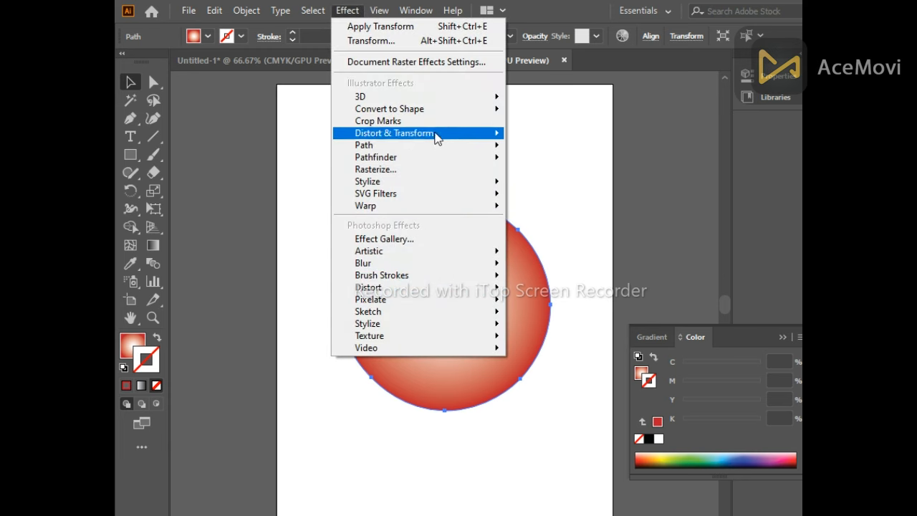
{"action": "mouse_move", "coordinate": [437, 136]}
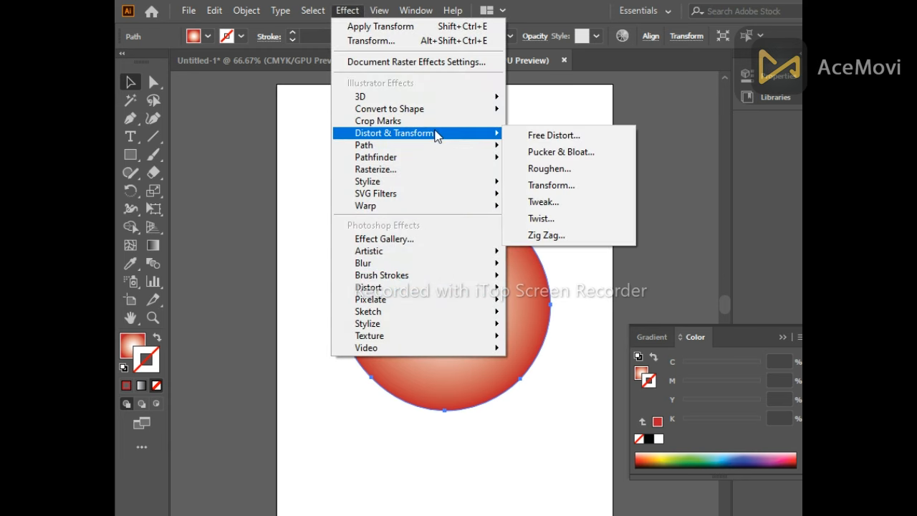
{"action": "left_click", "coordinate": [548, 151]}
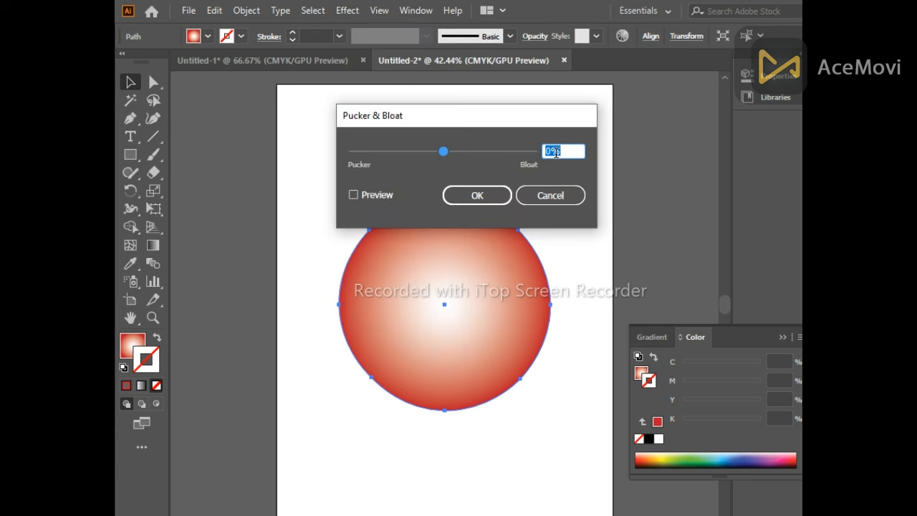
{"action": "left_click", "coordinate": [359, 195]}
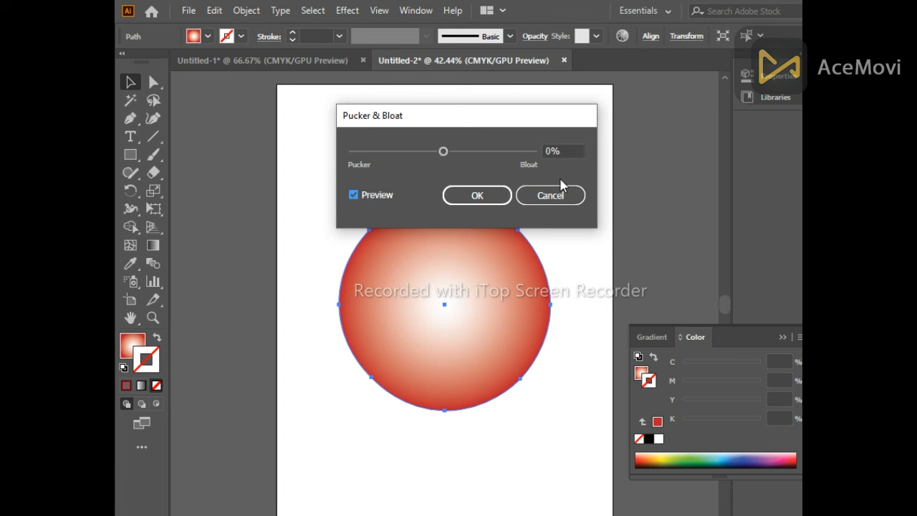
{"action": "left_click", "coordinate": [558, 151]}
{"action": "key", "text": "BackSpace"}
{"action": "key", "text": "BackSpace"}
{"action": "key", "text": "BackSpace"}
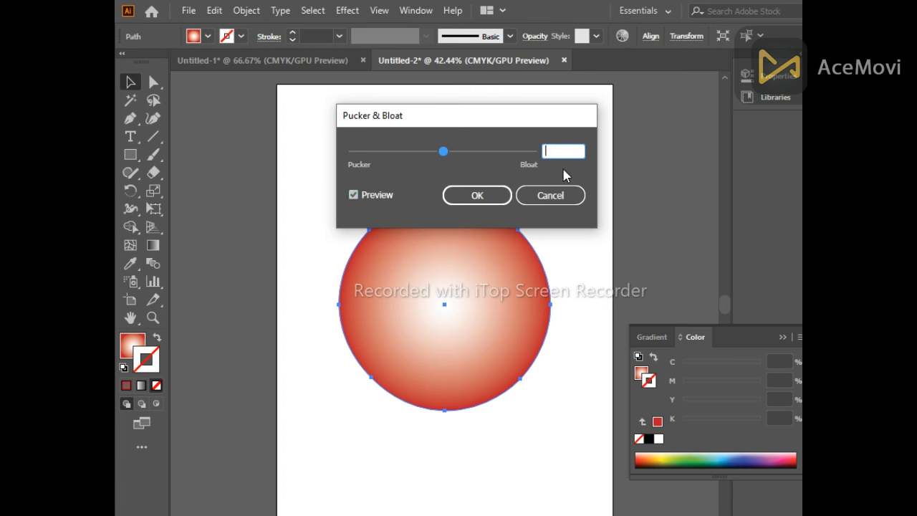
{"action": "type", "text": "50"}
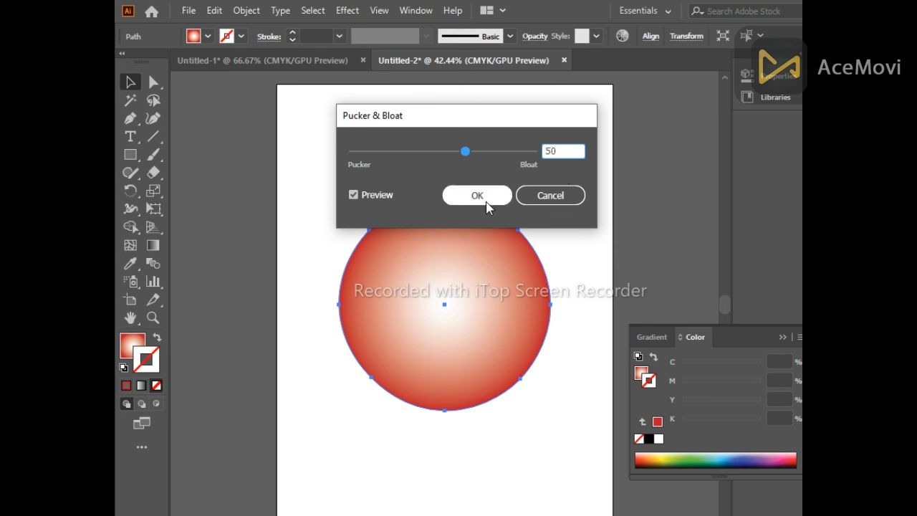
{"action": "left_click", "coordinate": [483, 196]}
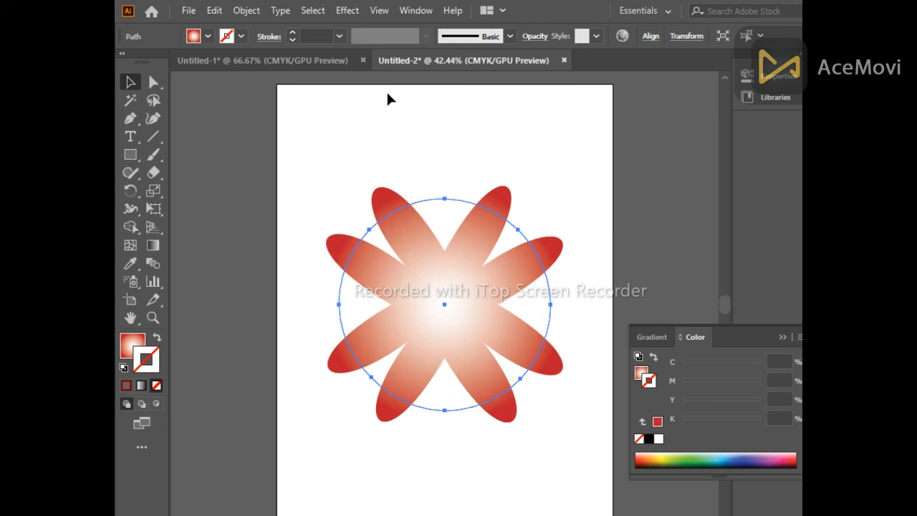
Open the Transform effect with preview on and set the horizontal scale to 120%
{"action": "left_click", "coordinate": [347, 10]}
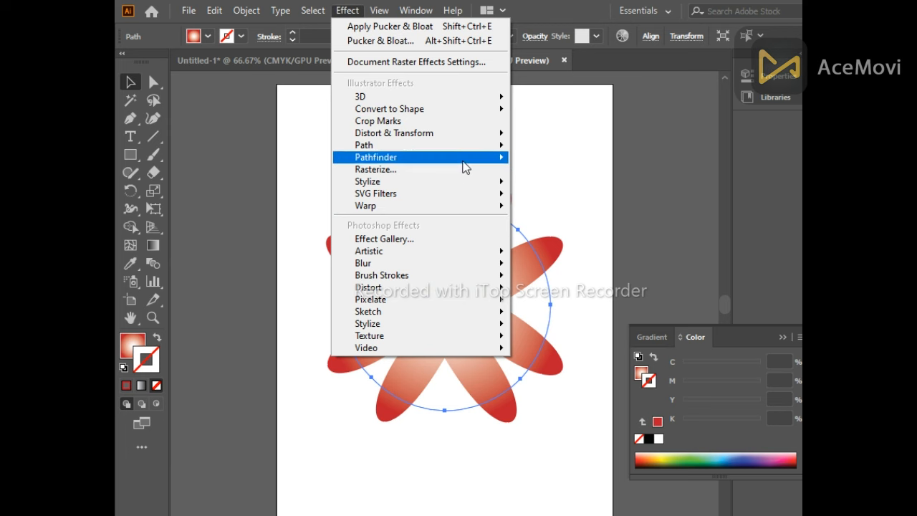
{"action": "mouse_move", "coordinate": [492, 136]}
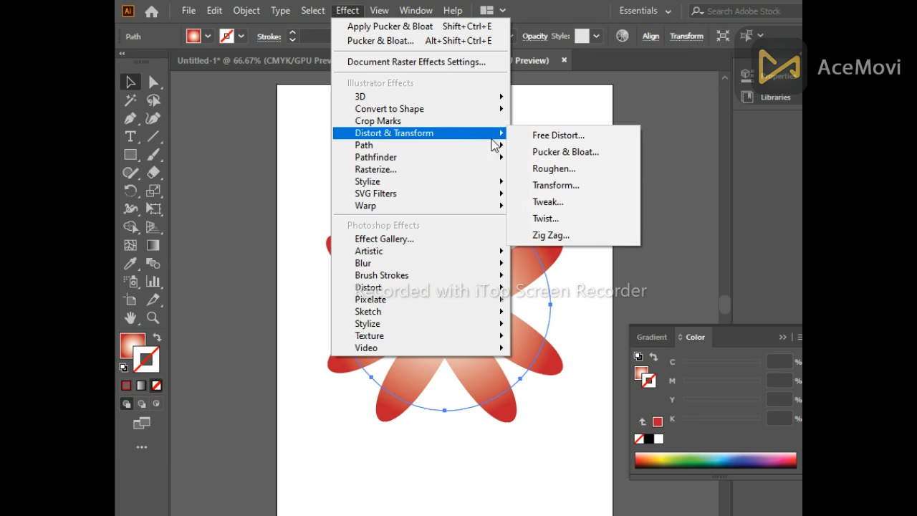
{"action": "left_click", "coordinate": [548, 188]}
{"action": "left_click", "coordinate": [573, 499]}
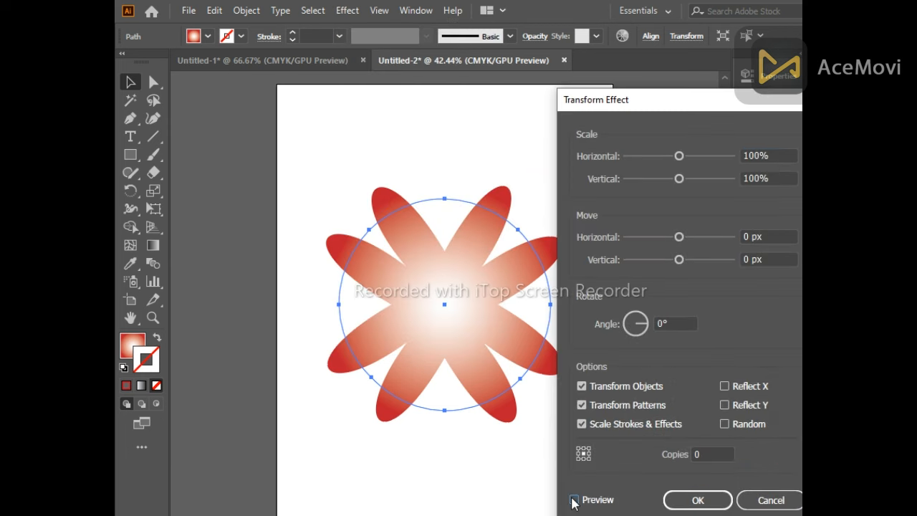
{"action": "left_click", "coordinate": [777, 154]}
{"action": "key", "text": "Up"}
{"action": "key", "text": "Up"}
{"action": "key", "text": "Up"}
{"action": "key", "text": "Up"}
{"action": "key", "text": "Up"}
{"action": "key", "text": "Up"}
{"action": "key", "text": "Up"}
{"action": "key", "text": "Up"}
{"action": "key", "text": "Up"}
{"action": "key", "text": "Up"}
{"action": "key", "text": "Up"}
{"action": "key", "text": "Up"}
{"action": "key", "text": "Up"}
{"action": "key", "text": "Up"}
{"action": "key", "text": "Up"}
{"action": "key", "text": "Up"}
{"action": "key", "text": "Up"}
{"action": "key", "text": "Up"}
{"action": "key", "text": "Up"}
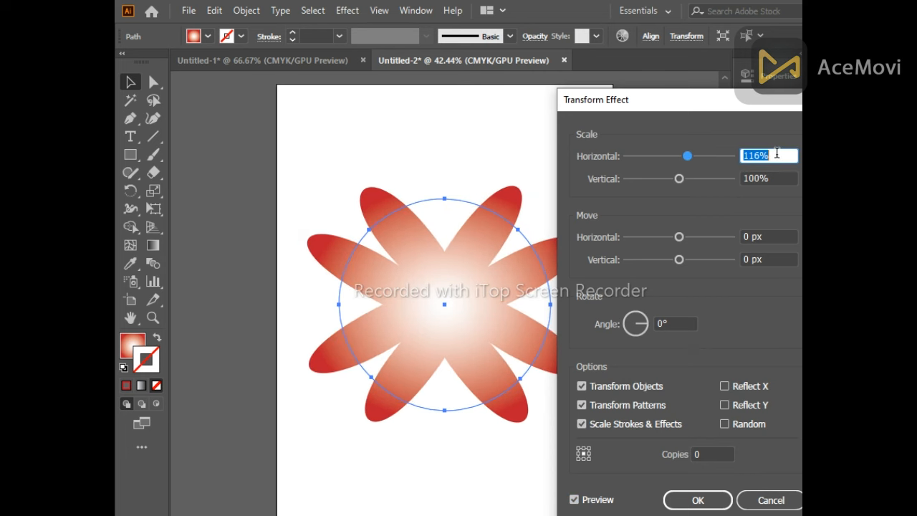
Set the Transform effect's vertical scale to 120%
{"action": "key", "text": "Up"}
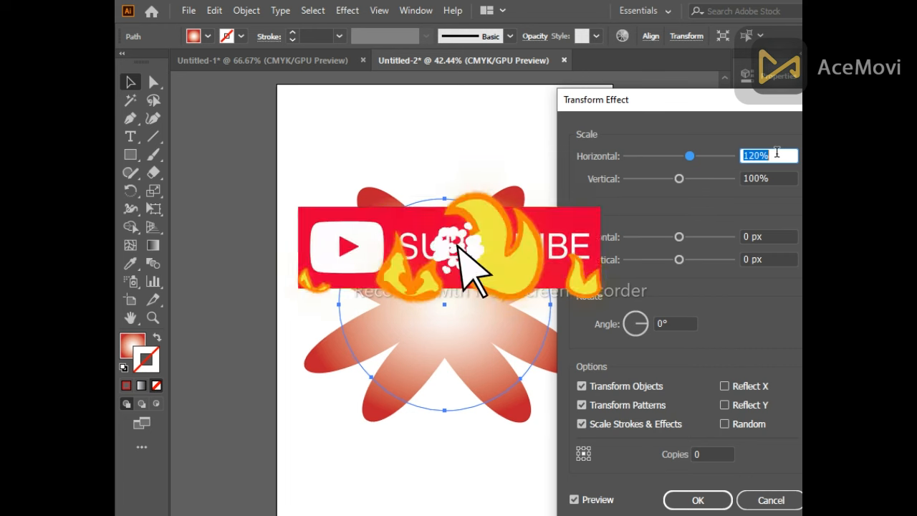
{"action": "left_click", "coordinate": [775, 179]}
{"action": "key", "text": "Up"}
{"action": "key", "text": "Up"}
{"action": "key", "text": "Up"}
{"action": "key", "text": "Up"}
{"action": "key", "text": "Up"}
{"action": "key", "text": "Up"}
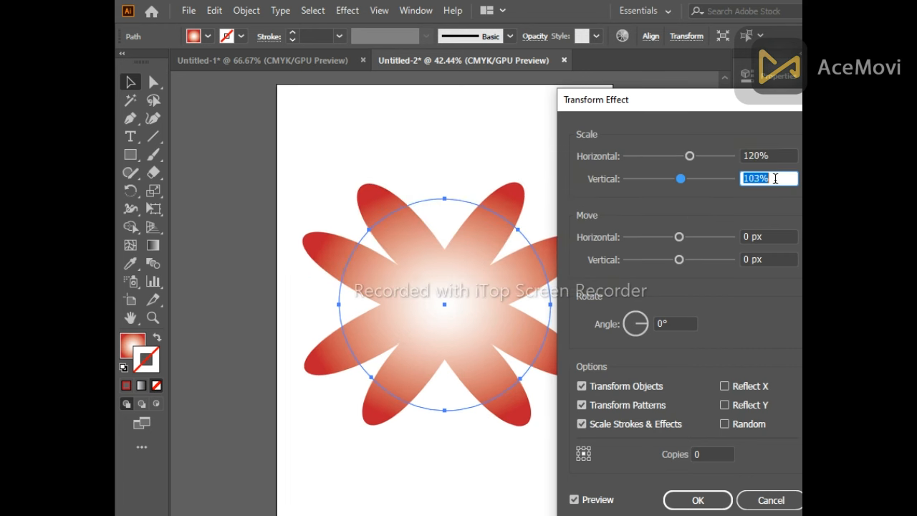
{"action": "key", "text": "Up"}
{"action": "key", "text": "Up"}
{"action": "key", "text": "Up"}
{"action": "key", "text": "Up"}
{"action": "key", "text": "Up"}
{"action": "key", "text": "Up"}
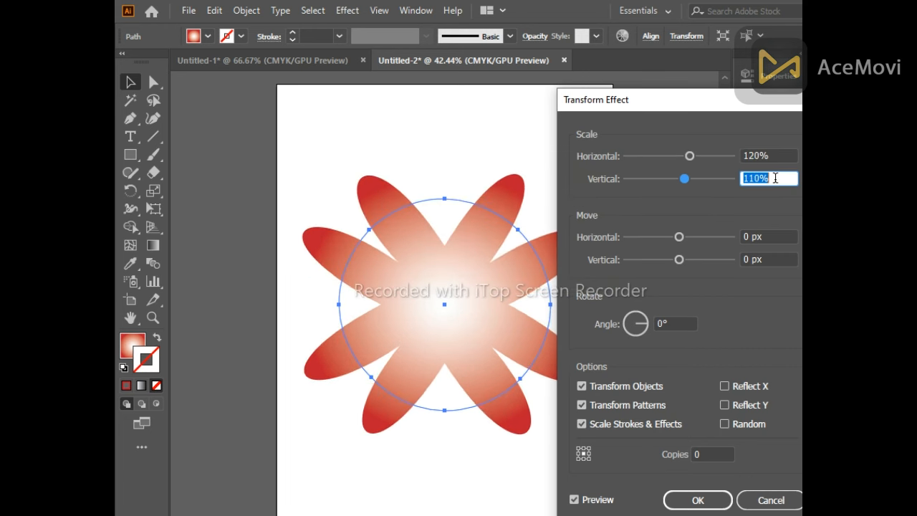
{"action": "key", "text": "Up"}
{"action": "key", "text": "Up"}
{"action": "key", "text": "Up"}
{"action": "key", "text": "Up"}
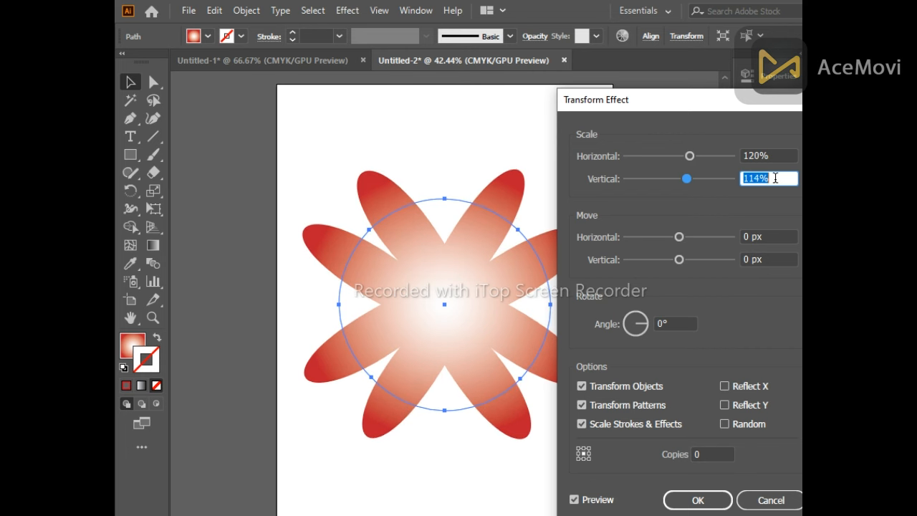
{"action": "key", "text": "Up"}
{"action": "key", "text": "Up"}
{"action": "key", "text": "Up"}
{"action": "key", "text": "Up"}
{"action": "key", "text": "Up"}
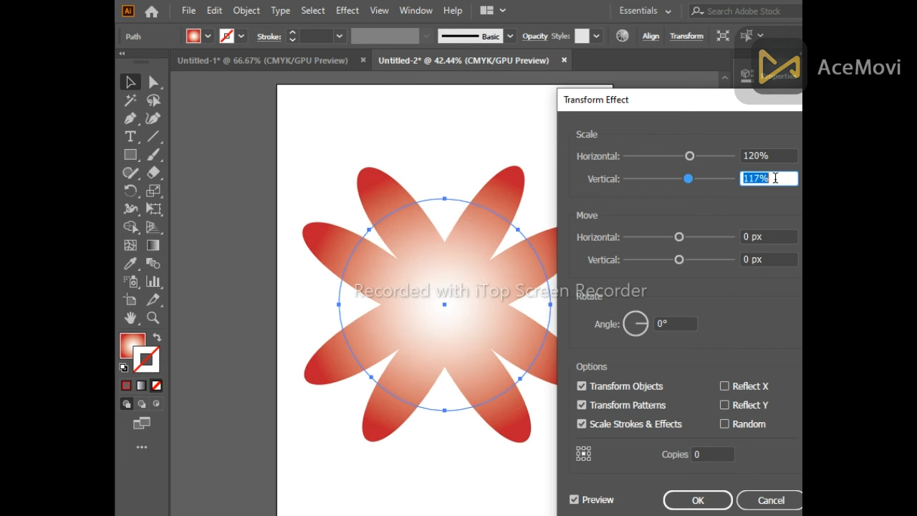
{"action": "key", "text": "Down"}
Set the Transform effect's rotation angle to 20° and dismiss the pop-up notification
{"action": "left_click", "coordinate": [664, 324]}
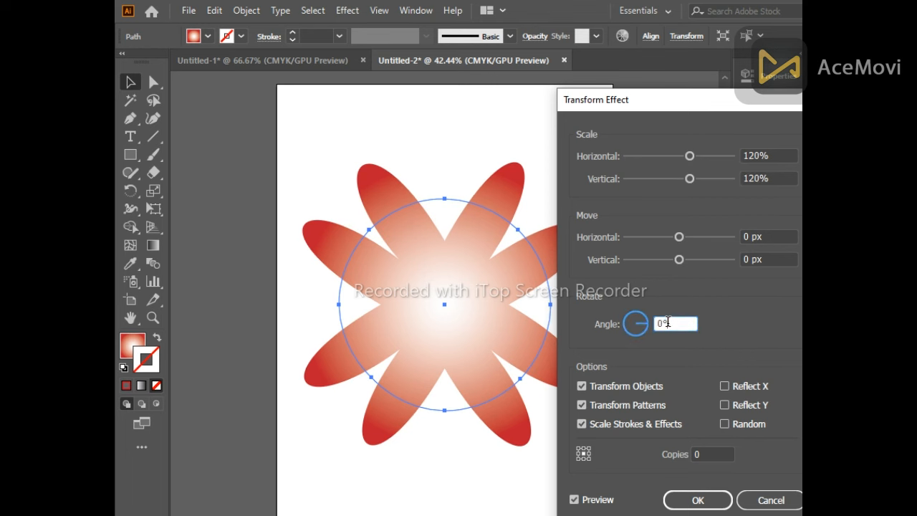
{"action": "key", "text": "Up"}
{"action": "key", "text": "Up"}
{"action": "key", "text": "Up"}
{"action": "key", "text": "Up"}
{"action": "key", "text": "Up"}
{"action": "key", "text": "Up"}
{"action": "key", "text": "Up"}
{"action": "key", "text": "Up"}
{"action": "key", "text": "Up"}
{"action": "key", "text": "Up"}
{"action": "key", "text": "Up"}
{"action": "key", "text": "Up"}
{"action": "key", "text": "Up"}
{"action": "key", "text": "Up"}
{"action": "key", "text": "Up"}
{"action": "key", "text": "Up"}
{"action": "key", "text": "Up"}
{"action": "key", "text": "Up"}
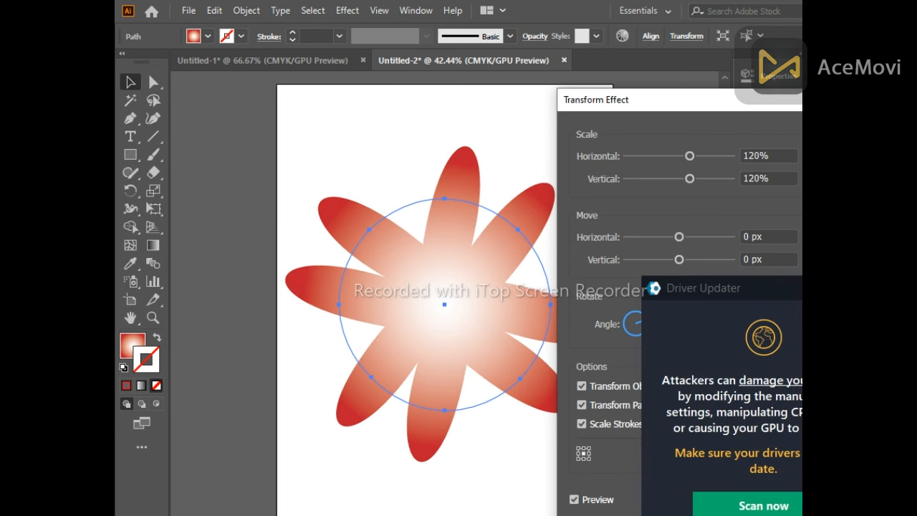
{"action": "left_click", "coordinate": [872, 288]}
Set the Transform effect to 16 copies and apply the effect
{"action": "left_click", "coordinate": [707, 455]}
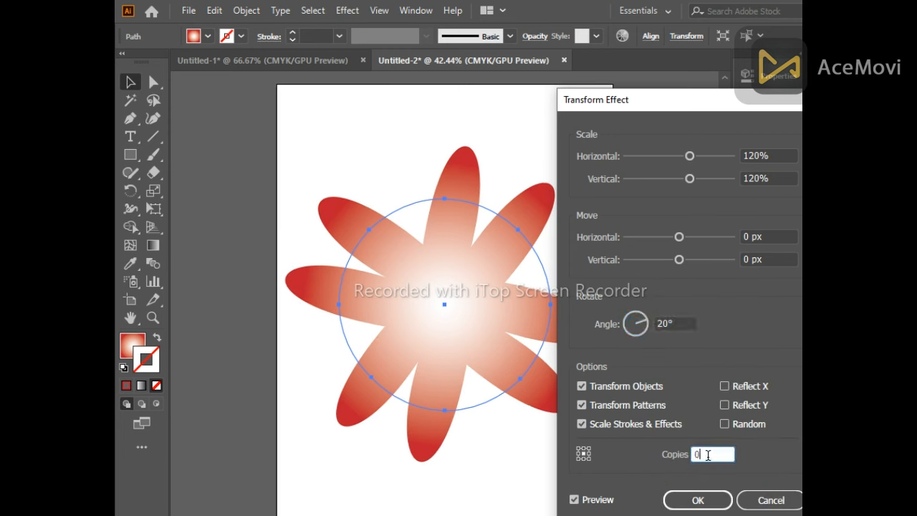
{"action": "key", "text": "Up"}
{"action": "key", "text": "Up"}
{"action": "key", "text": "Up"}
{"action": "key", "text": "Up"}
{"action": "key", "text": "Up"}
{"action": "key", "text": "Up"}
{"action": "key", "text": "Up"}
{"action": "key", "text": "Up"}
{"action": "key", "text": "Up"}
{"action": "key", "text": "Up"}
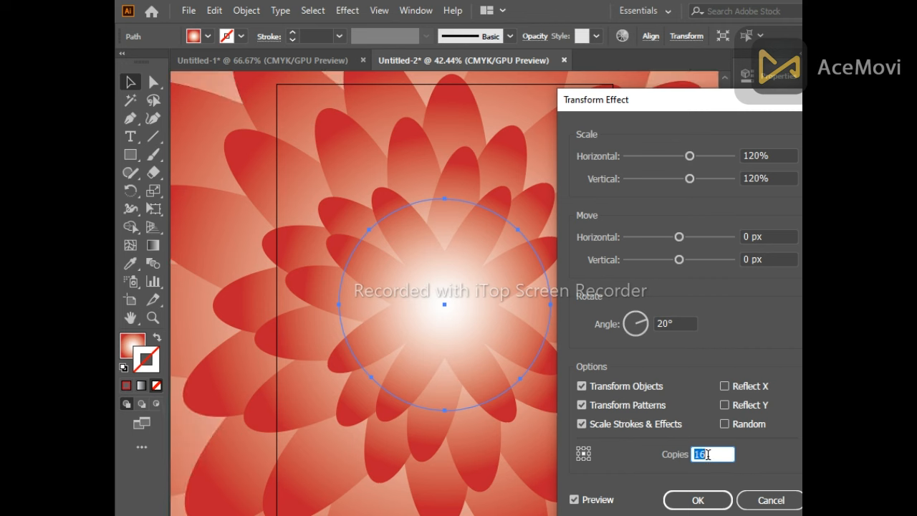
{"action": "left_click", "coordinate": [705, 499]}
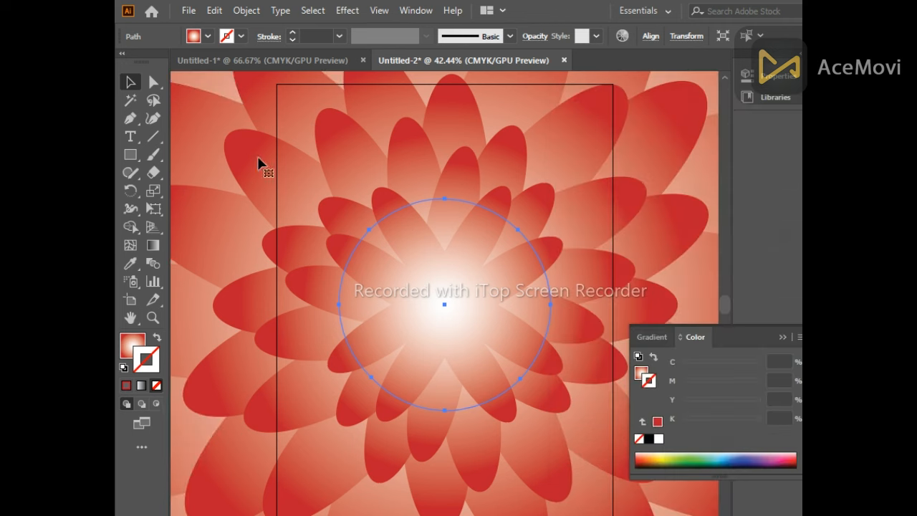
Expand the appearance of the transformed flower shape
{"action": "scroll", "coordinate": [295, 231], "scroll_direction": "down", "scroll_amount": 3}
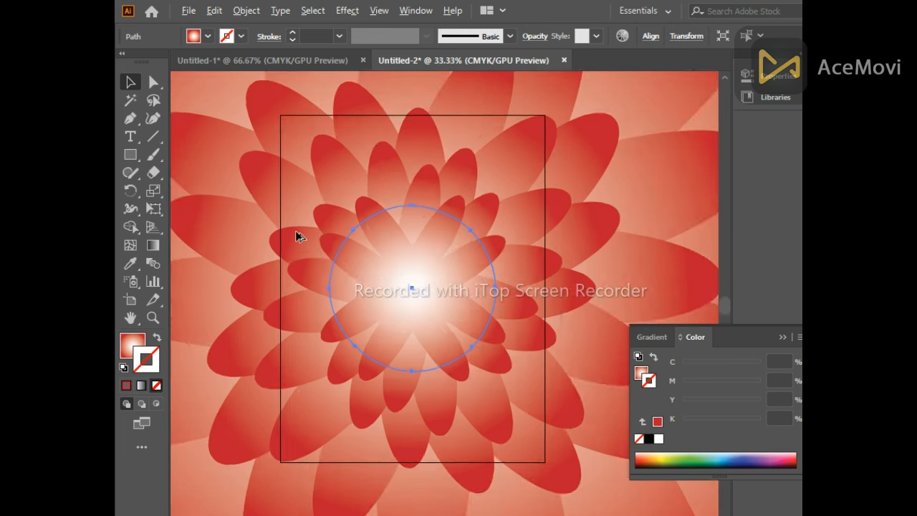
{"action": "scroll", "coordinate": [301, 244], "scroll_direction": "down", "scroll_amount": 5}
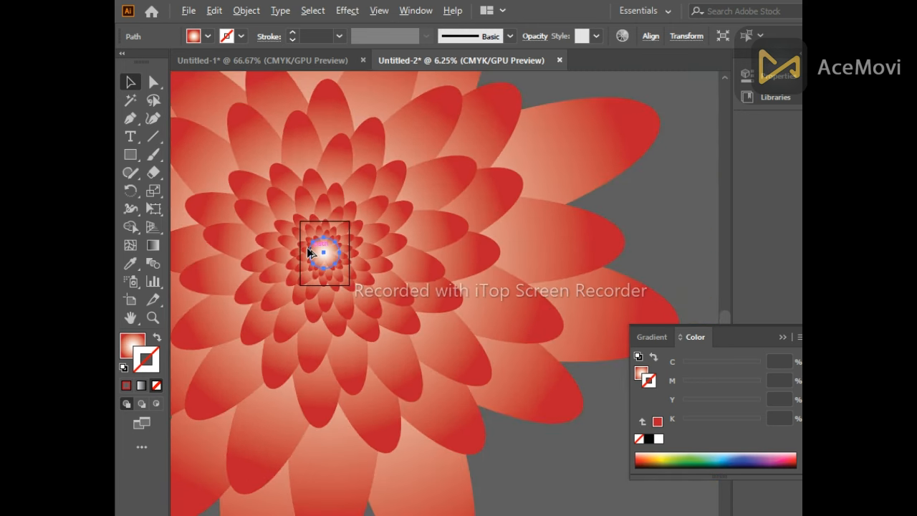
{"action": "left_click", "coordinate": [782, 337]}
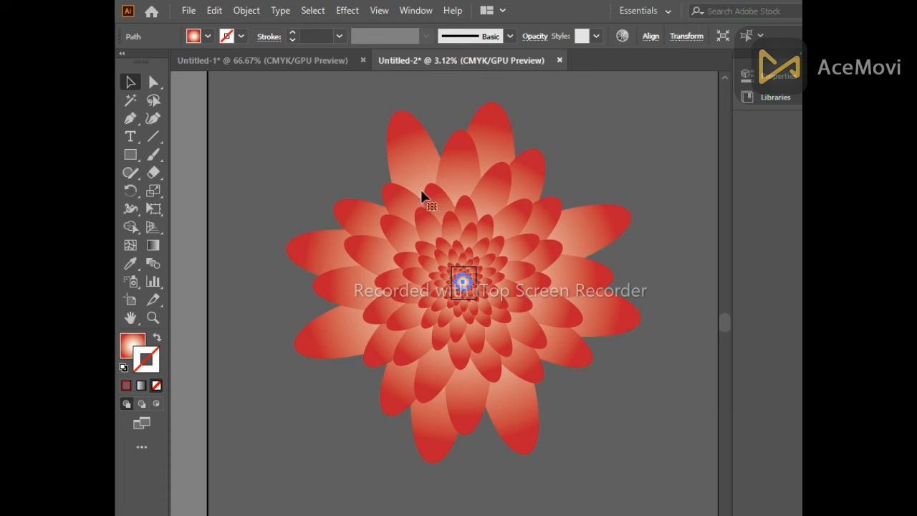
{"action": "left_click", "coordinate": [253, 11]}
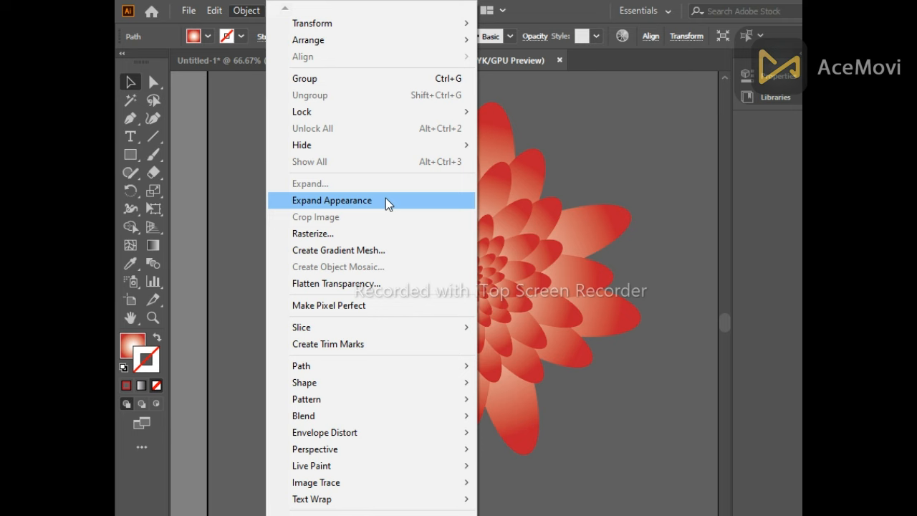
{"action": "left_click", "coordinate": [387, 201]}
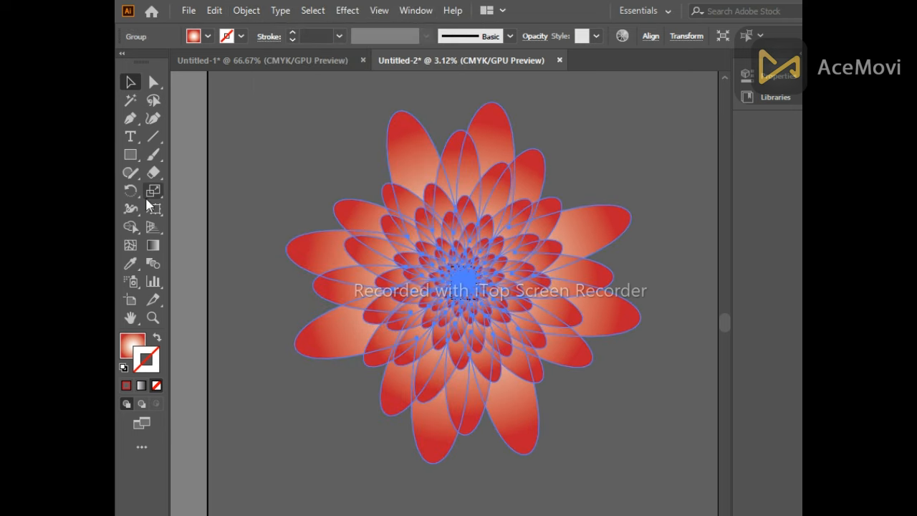
Scale the expanded flower group down with the Free Transform tool
{"action": "left_click", "coordinate": [154, 208]}
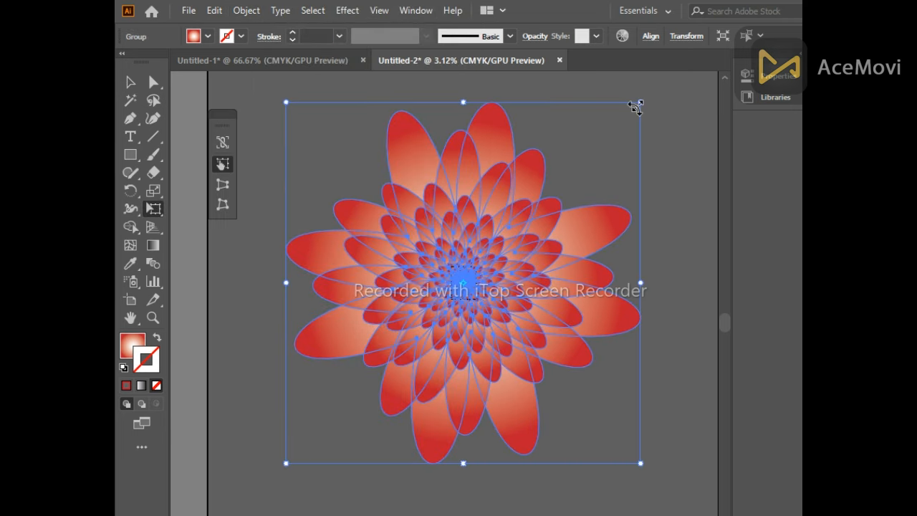
{"action": "left_click_drag", "start_coordinate": [640, 103], "coordinate": [527, 270]}
{"action": "left_click_drag", "start_coordinate": [501, 291], "coordinate": [483, 299]}
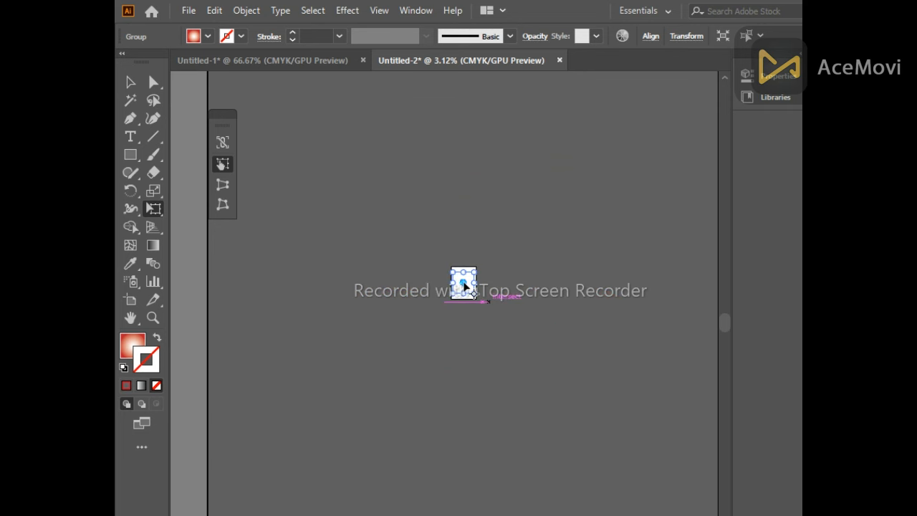
Move the small flower onto the artboard and rotate it slightly
{"action": "scroll", "coordinate": [464, 286], "scroll_direction": "up", "scroll_amount": 9}
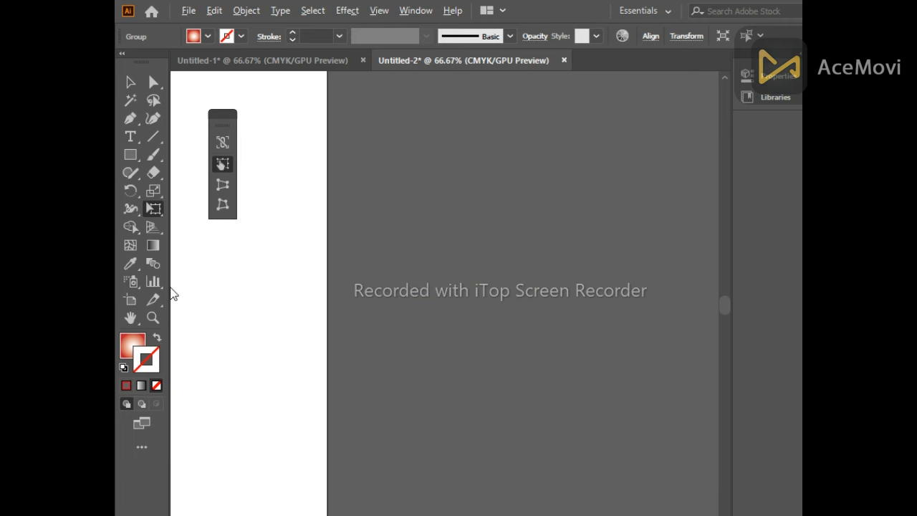
{"action": "left_click_drag", "start_coordinate": [234, 274], "coordinate": [520, 331]}
{"action": "scroll", "coordinate": [519, 330], "scroll_direction": "down", "scroll_amount": 2}
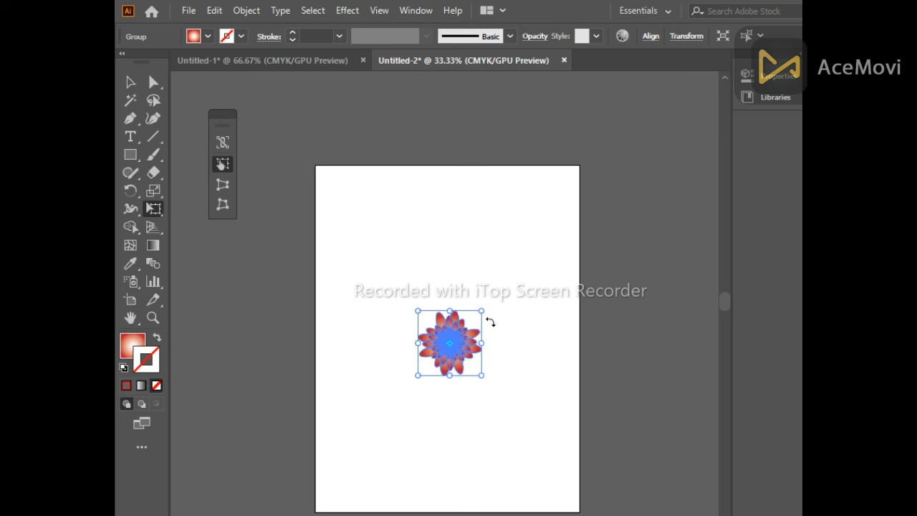
{"action": "left_click_drag", "start_coordinate": [480, 310], "coordinate": [515, 270]}
Select the flower group and change the gradient's end colour stop to a crimson pink swatch
{"action": "left_click", "coordinate": [129, 83]}
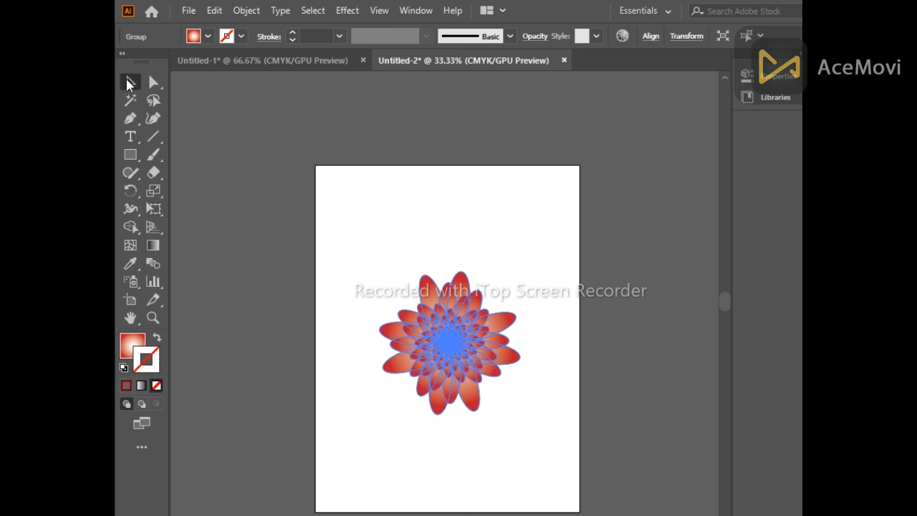
{"action": "left_click", "coordinate": [337, 266]}
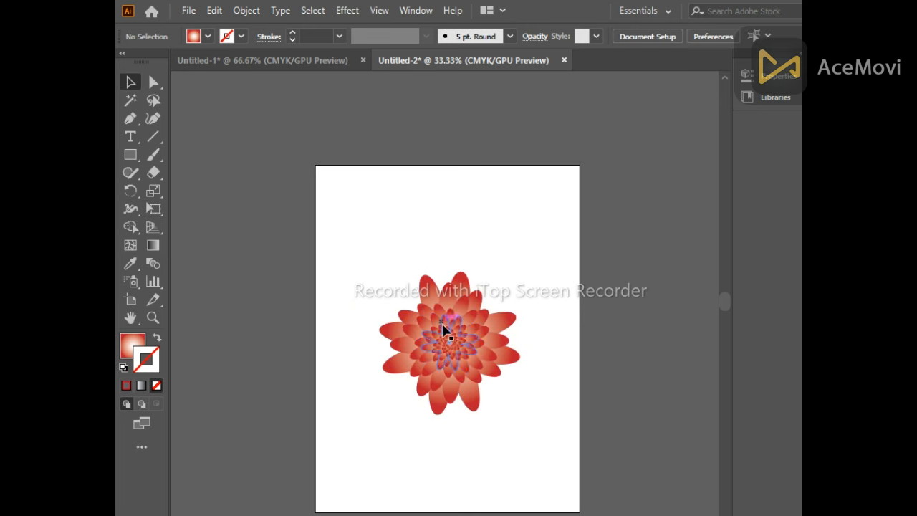
{"action": "left_click", "coordinate": [469, 340]}
{"action": "key", "text": "ctrl+F9"}
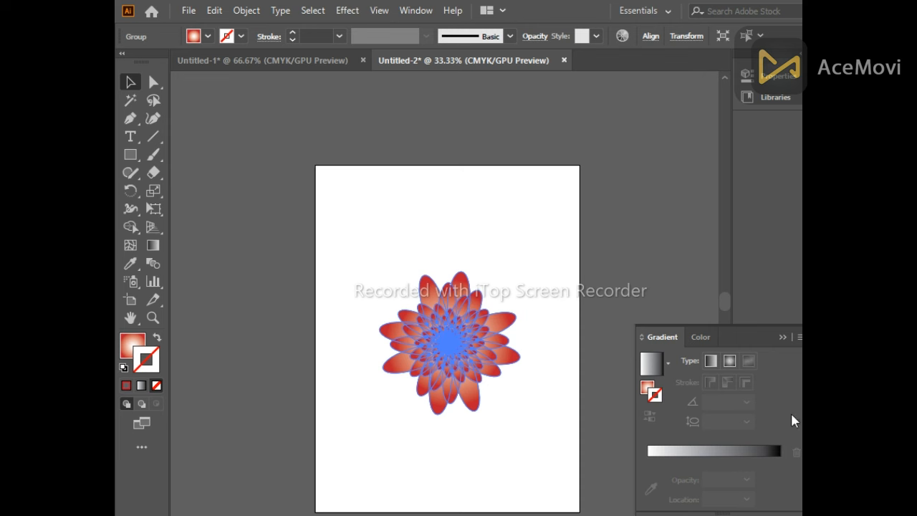
{"action": "left_click", "coordinate": [647, 392]}
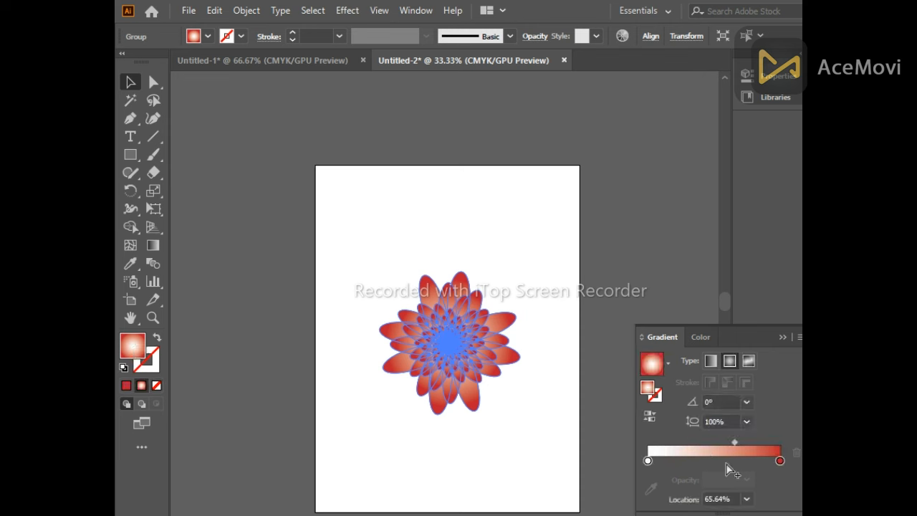
{"action": "left_click", "coordinate": [780, 461]}
{"action": "double_click", "coordinate": [780, 461]}
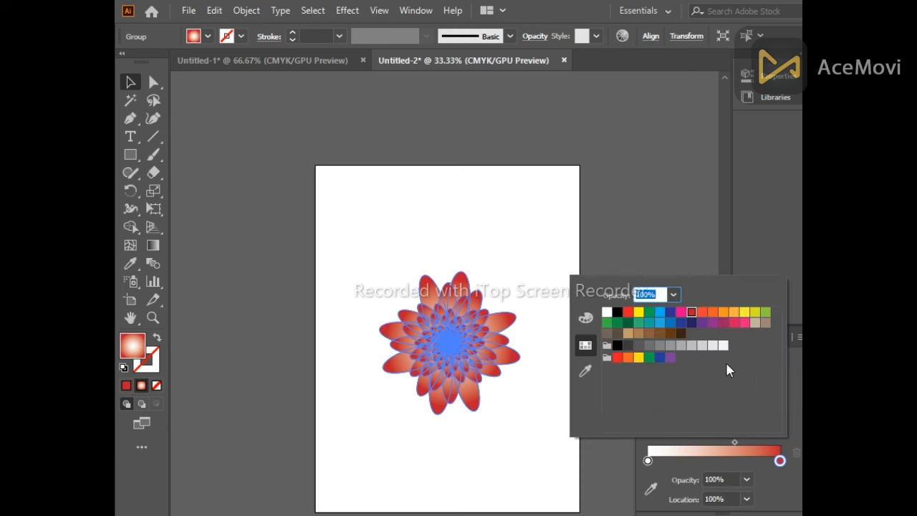
{"action": "left_click", "coordinate": [714, 313]}
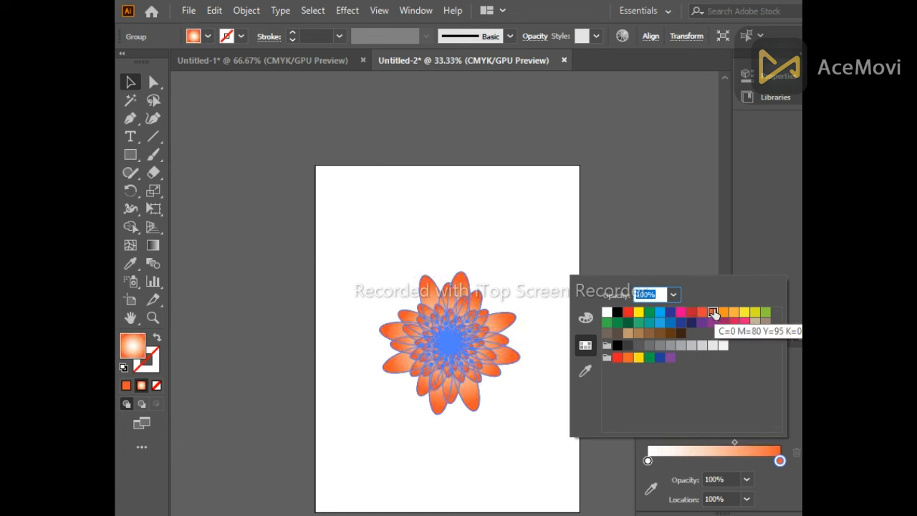
{"action": "left_click", "coordinate": [744, 312]}
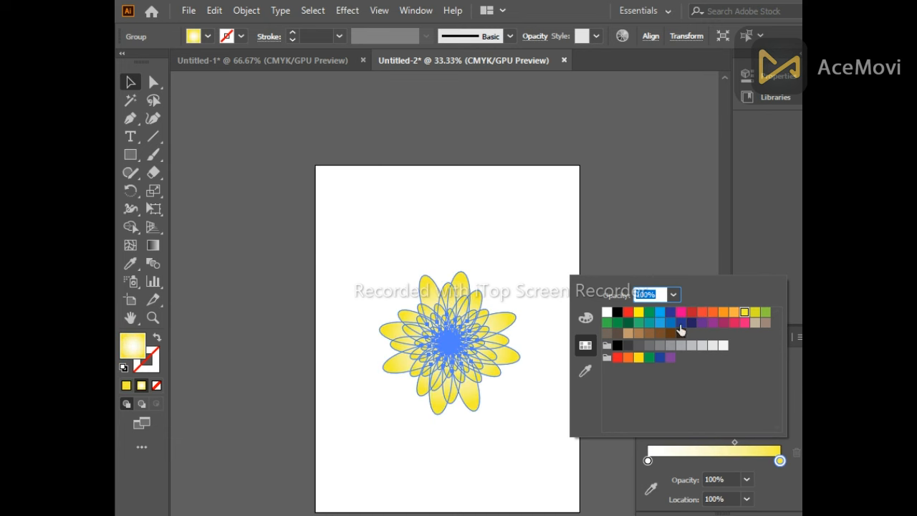
{"action": "left_click", "coordinate": [721, 324]}
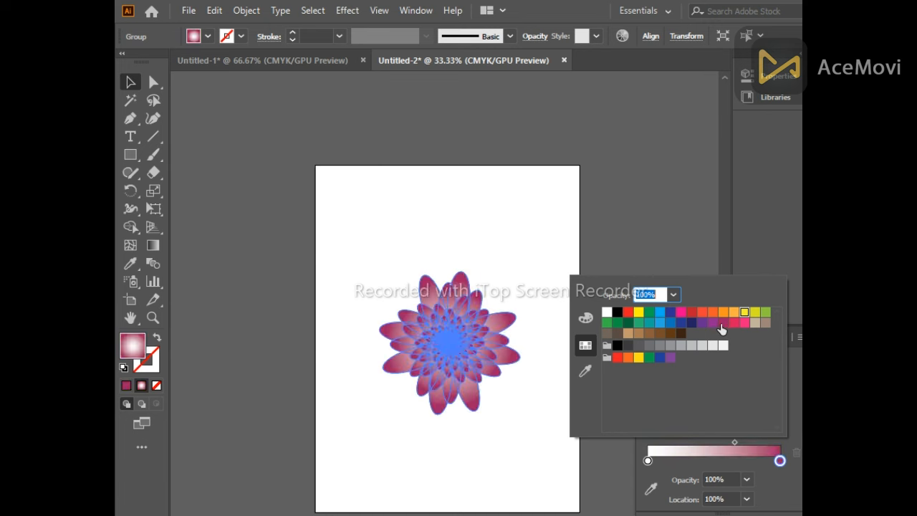
{"action": "left_click", "coordinate": [770, 488]}
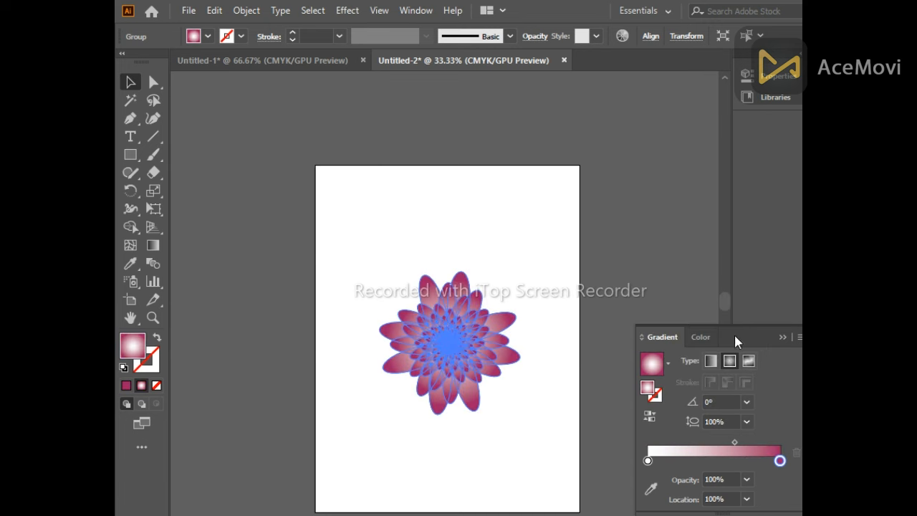
Apply the gradient to the flower's stroke and shift the gradient midpoint to about 70%
{"action": "left_click", "coordinate": [656, 395]}
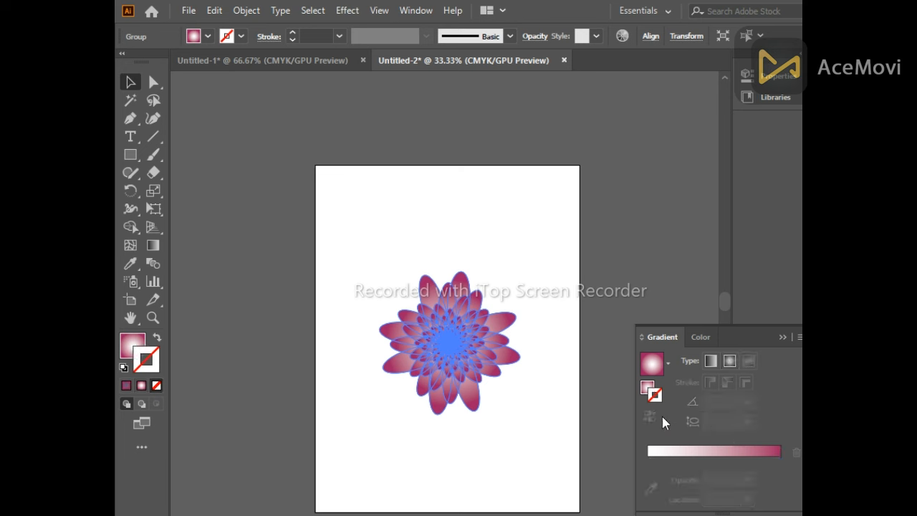
{"action": "left_click", "coordinate": [760, 450]}
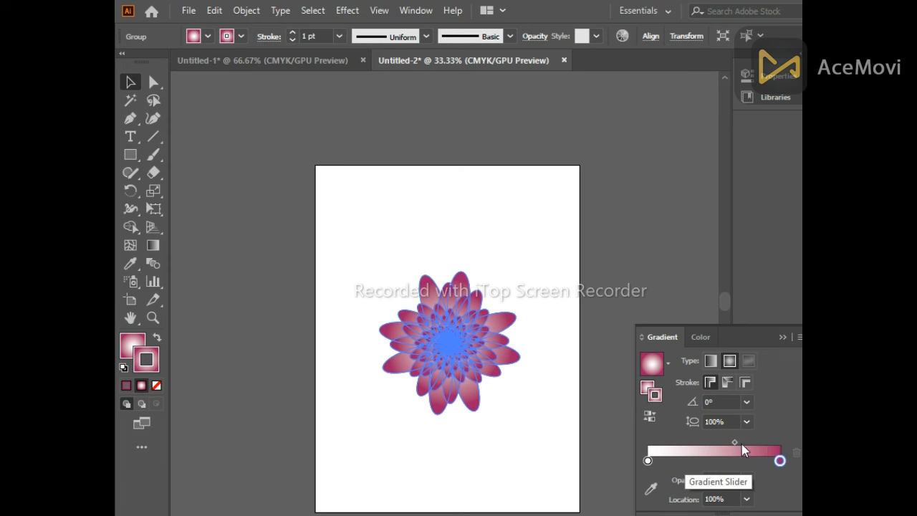
{"action": "left_click_drag", "start_coordinate": [734, 443], "coordinate": [741, 443]}
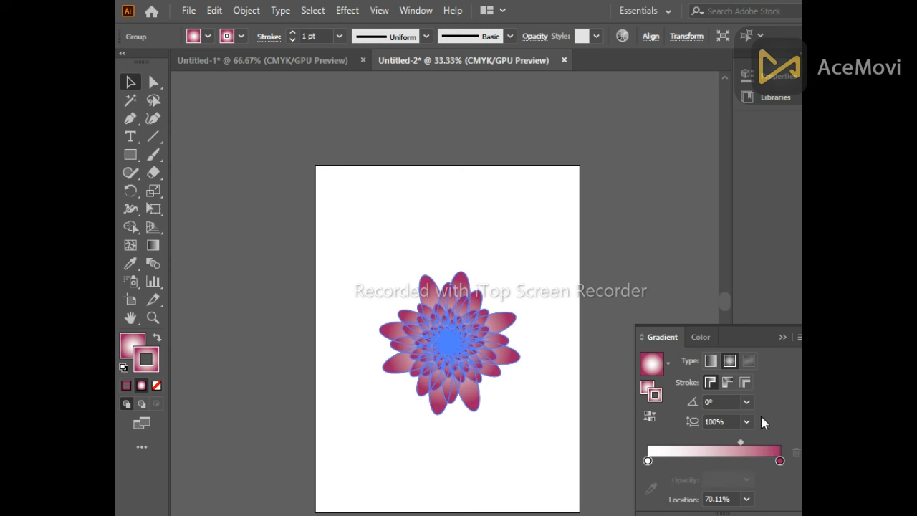
{"action": "left_click", "coordinate": [783, 337]}
{"action": "left_click", "coordinate": [516, 291]}
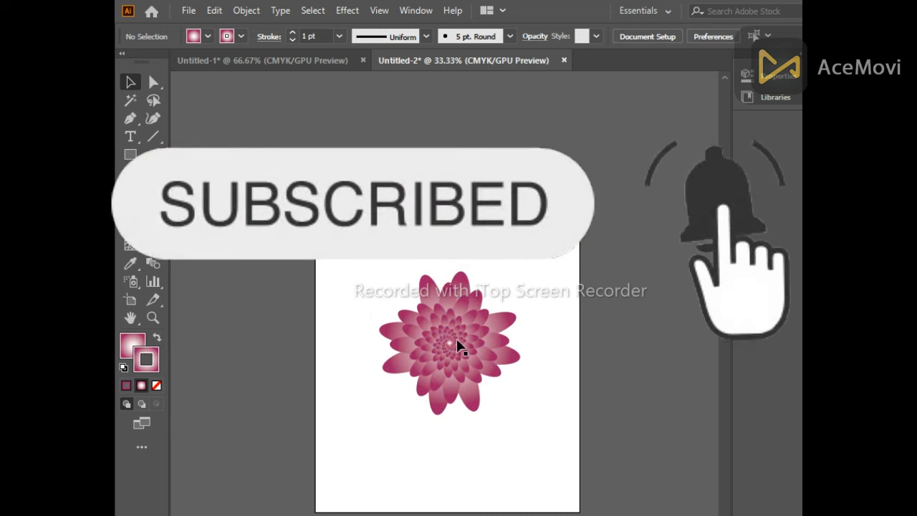
Set the flower's stroke weight to 2 pt
{"action": "left_click", "coordinate": [457, 345]}
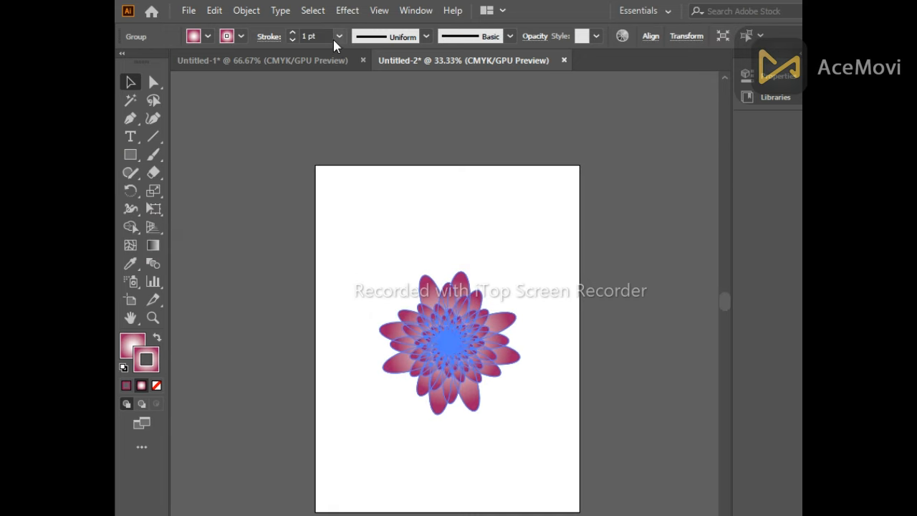
{"action": "scroll", "coordinate": [325, 36], "scroll_direction": "up", "scroll_amount": 2}
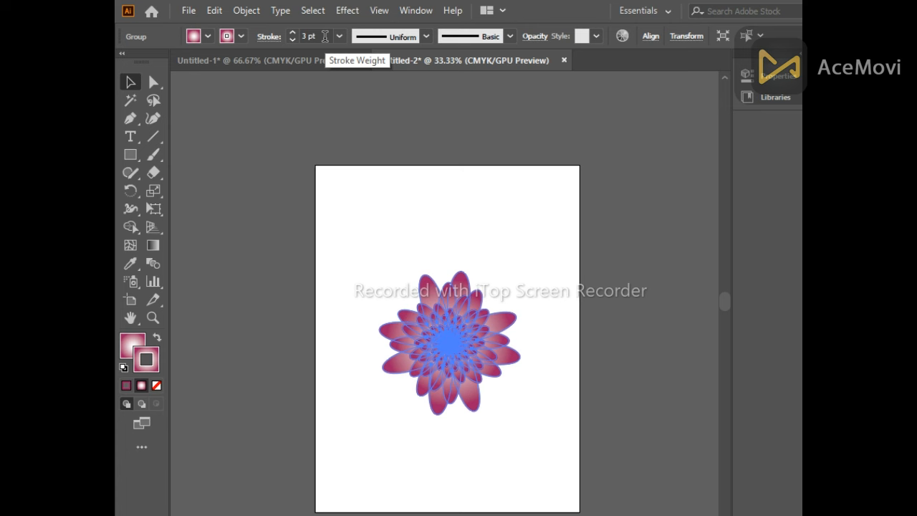
{"action": "left_click", "coordinate": [325, 37]}
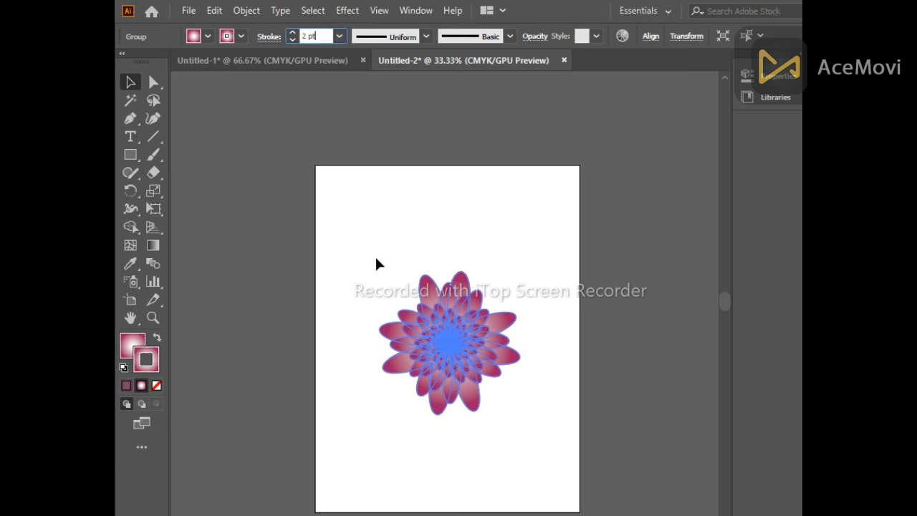
Duplicate the flower beside itself and scale the copy down with Free Transform
{"action": "left_click", "coordinate": [448, 334]}
{"action": "left_click_drag", "start_coordinate": [449, 335], "coordinate": [591, 339]}
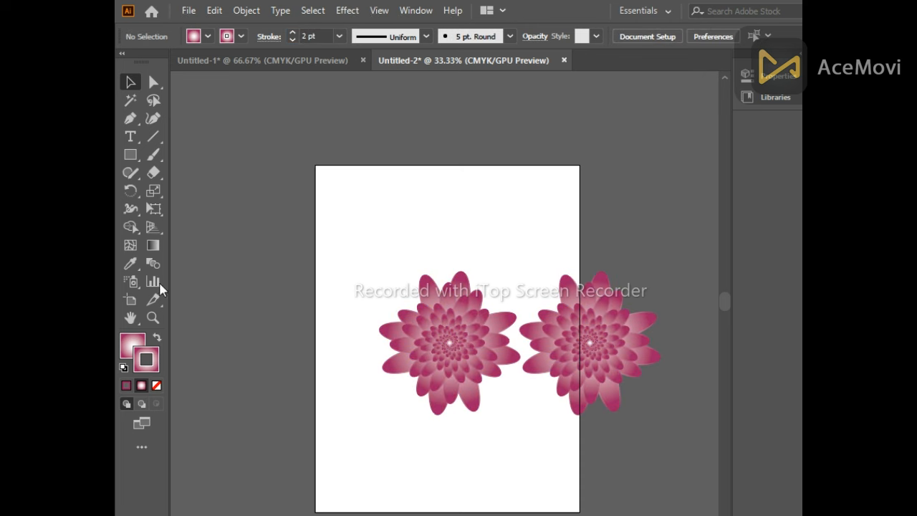
{"action": "left_click", "coordinate": [544, 326]}
{"action": "left_click", "coordinate": [153, 209]}
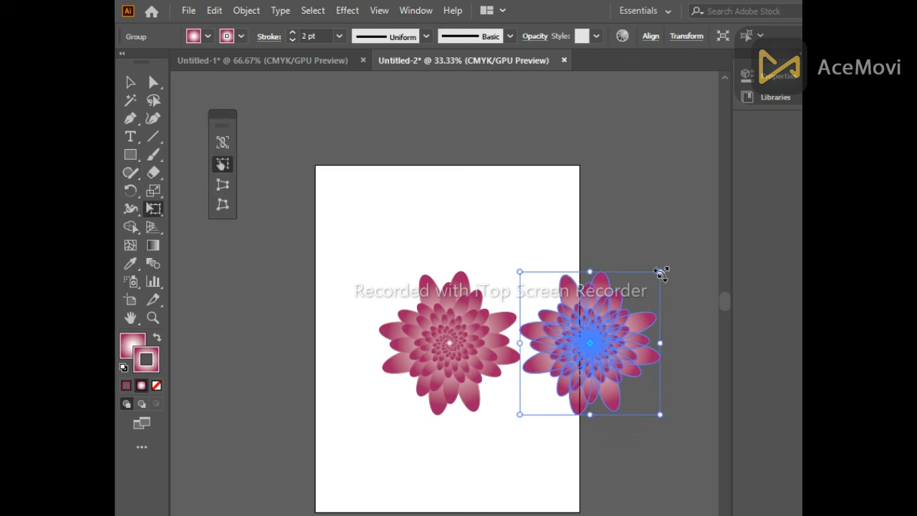
{"action": "left_click_drag", "start_coordinate": [660, 273], "coordinate": [607, 327]}
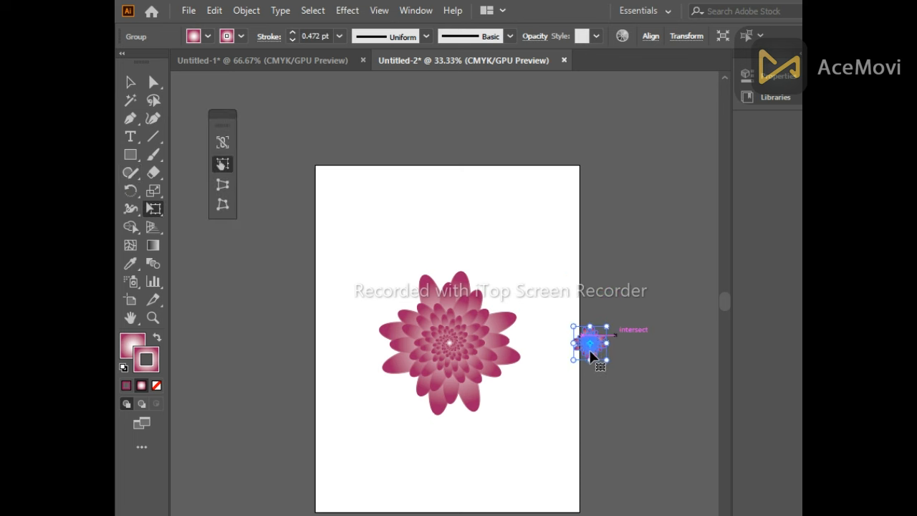
{"action": "left_click_drag", "start_coordinate": [607, 326], "coordinate": [609, 315]}
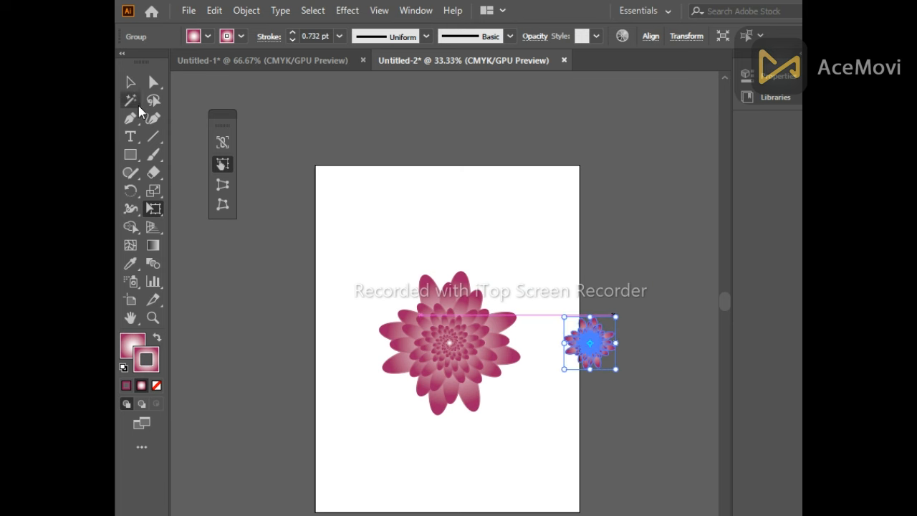
Move the small flower copy to the artboard's upper right corner
{"action": "left_click", "coordinate": [131, 82]}
{"action": "left_click_drag", "start_coordinate": [581, 353], "coordinate": [530, 229]}
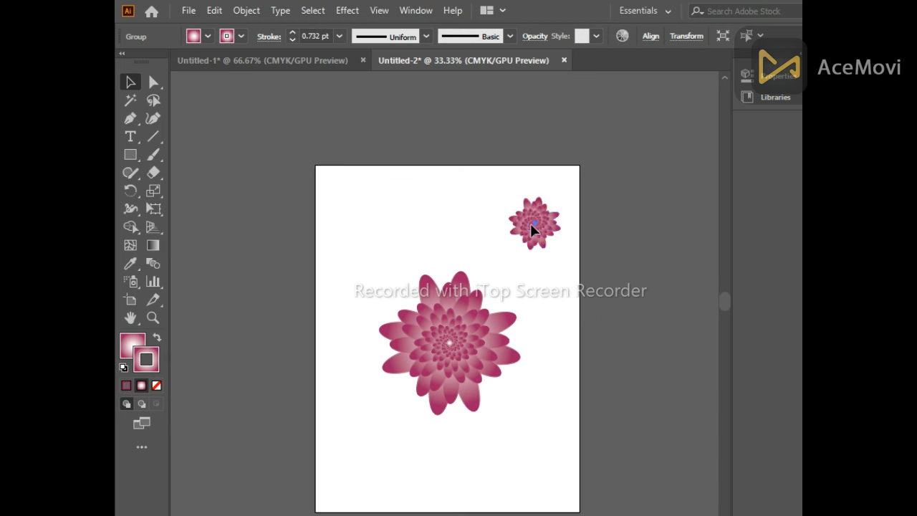
{"action": "left_click", "coordinate": [438, 228]}
{"action": "left_click", "coordinate": [538, 231]}
{"action": "left_click", "coordinate": [501, 227]}
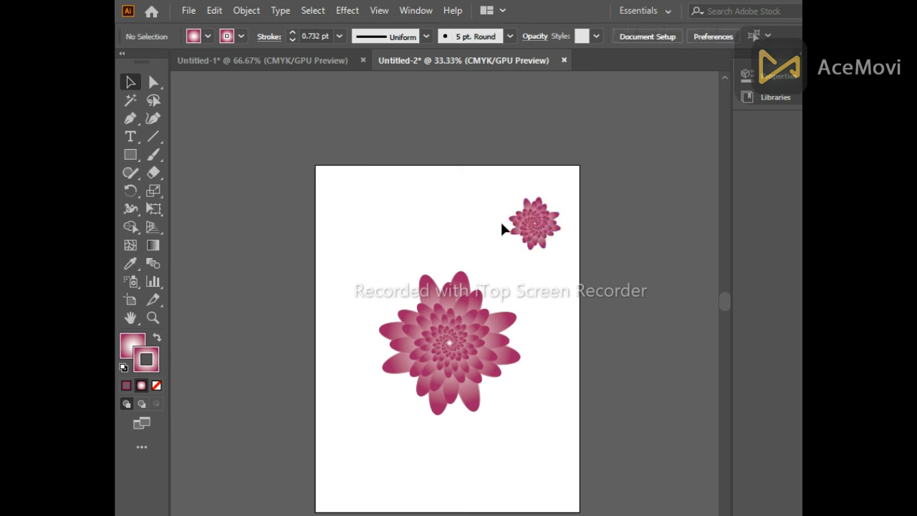
Duplicate the small flower into the artboard's upper left, lower left and lower right corners
{"action": "left_click", "coordinate": [533, 219]}
{"action": "left_click_drag", "start_coordinate": [533, 219], "coordinate": [368, 221]}
{"action": "left_click", "coordinate": [371, 244]}
{"action": "left_click", "coordinate": [368, 235]}
{"action": "left_click", "coordinate": [366, 255]}
{"action": "left_click_drag", "start_coordinate": [372, 229], "coordinate": [526, 446]}
{"action": "left_click", "coordinate": [556, 352]}
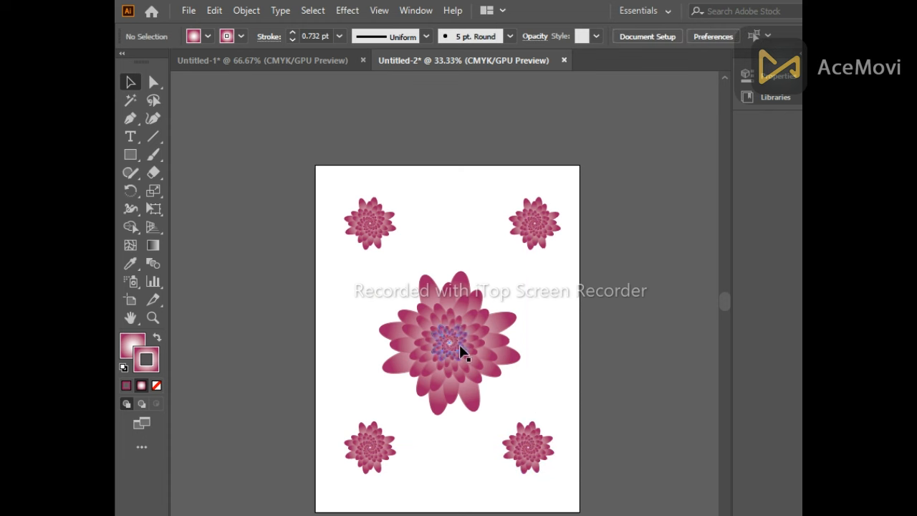
{"action": "scroll", "coordinate": [461, 348], "scroll_direction": "down", "scroll_amount": 1}
{"action": "scroll", "coordinate": [475, 345], "scroll_direction": "up", "scroll_amount": 1}
{"action": "scroll", "coordinate": [479, 342], "scroll_direction": "up", "scroll_amount": 1}
{"action": "scroll", "coordinate": [501, 358], "scroll_direction": "down", "scroll_amount": 2}
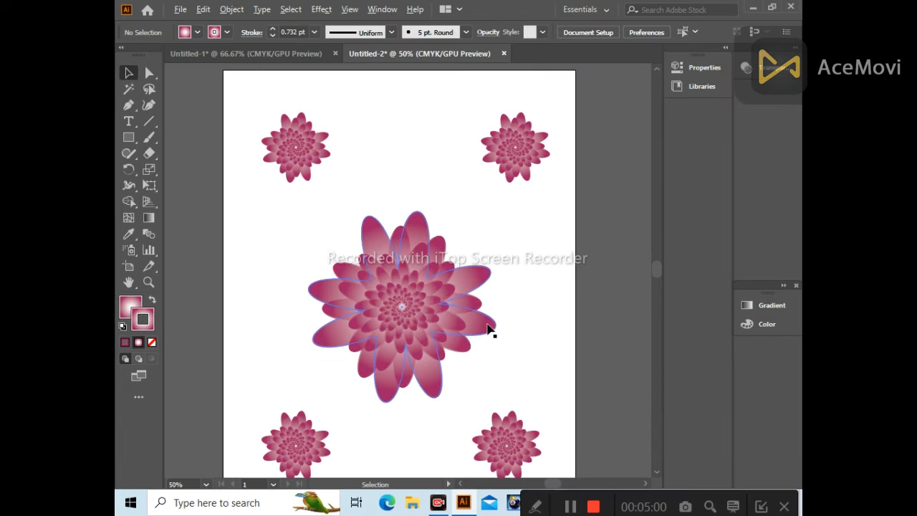
{"action": "scroll", "coordinate": [505, 349], "scroll_direction": "up", "scroll_amount": 2}
{"action": "scroll", "coordinate": [505, 349], "scroll_direction": "down", "scroll_amount": 2}
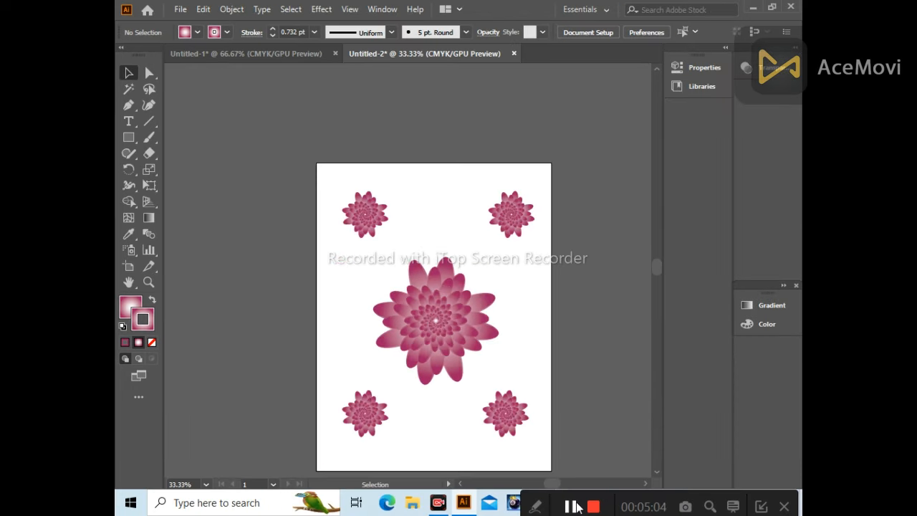